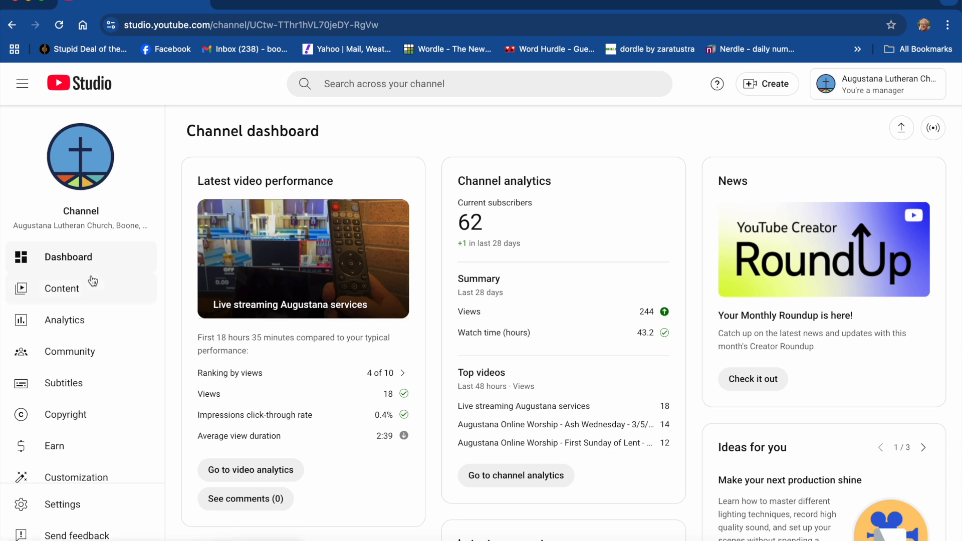
Switch to the Augustana Lutheran Church channel account
left_click(880, 87)
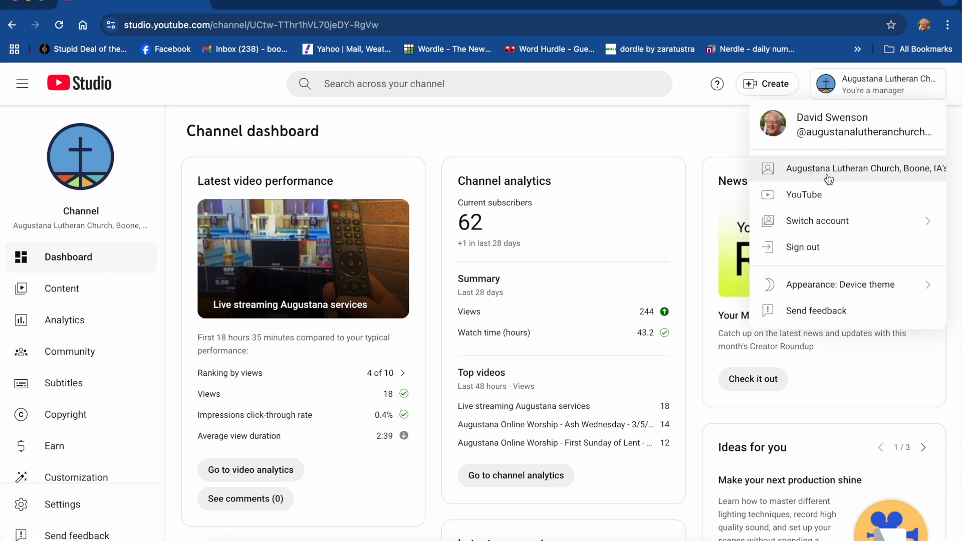
left_click(821, 221)
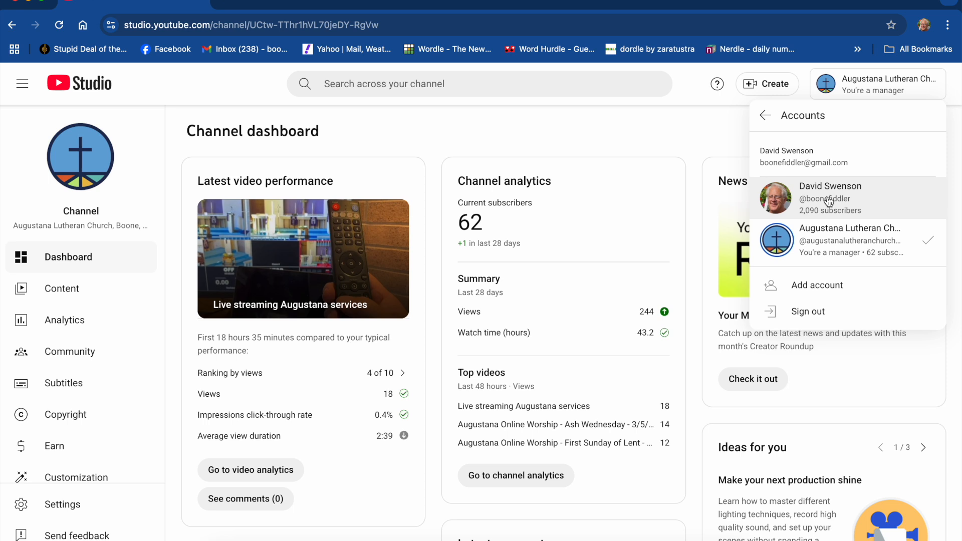
left_click(830, 241)
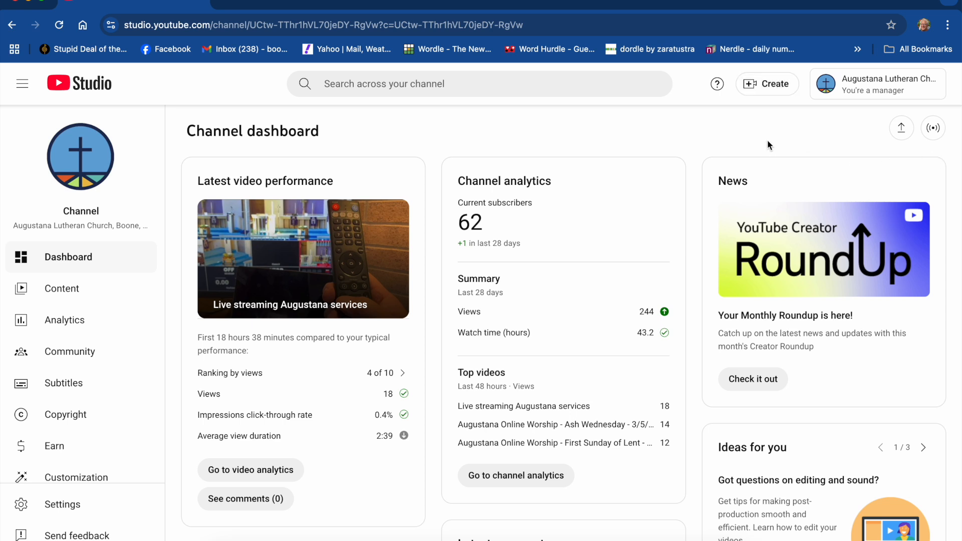
Open the live streaming control room through Go live and dismiss the automatic captions notice
left_click(775, 89)
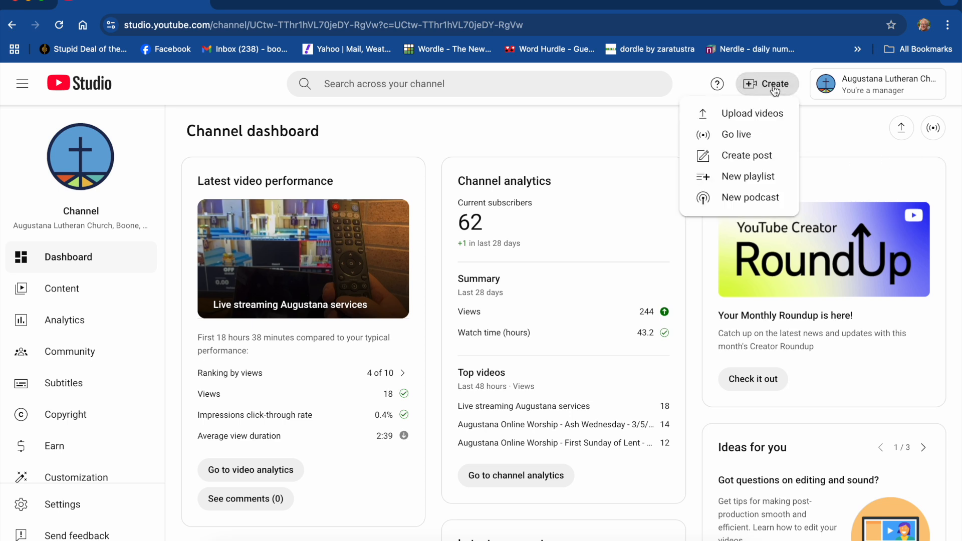
left_click(741, 135)
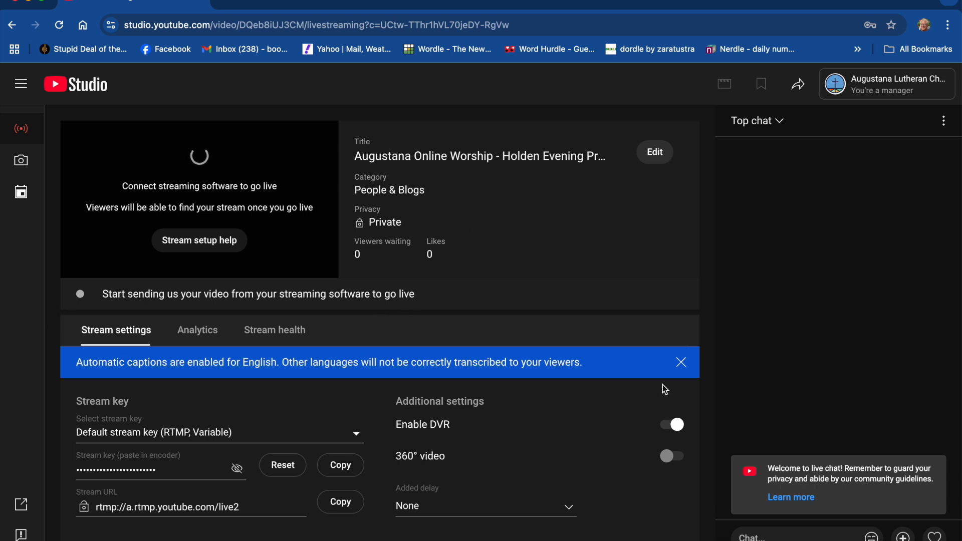
left_click(681, 361)
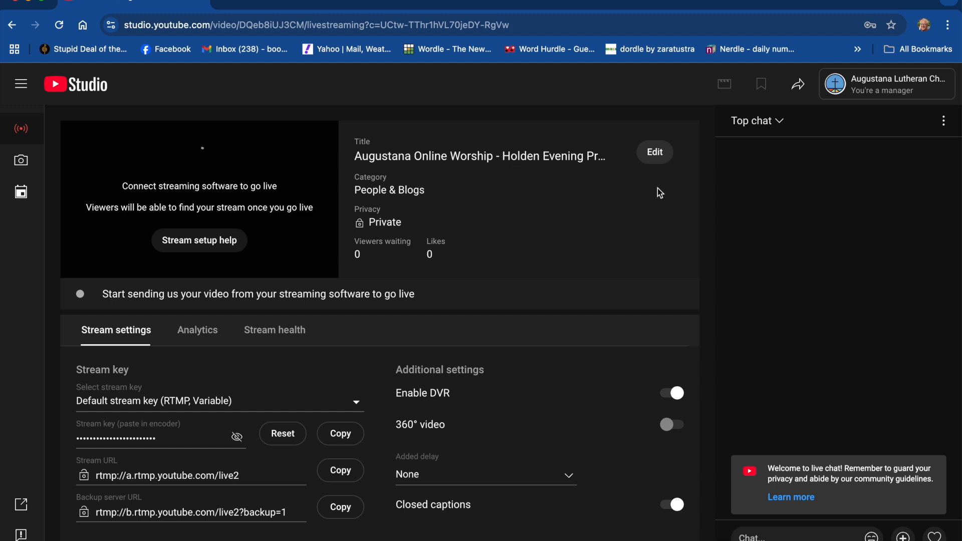
Edit the stream title to read "Augustana Online Worship - 2nd Sunday of Lent - 3/16/2025"
left_click(654, 153)
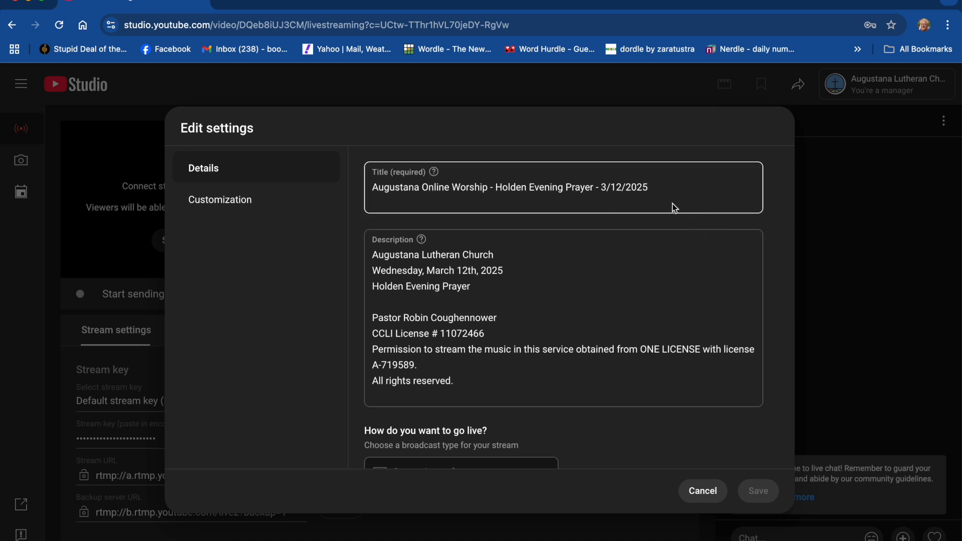
left_click(619, 186)
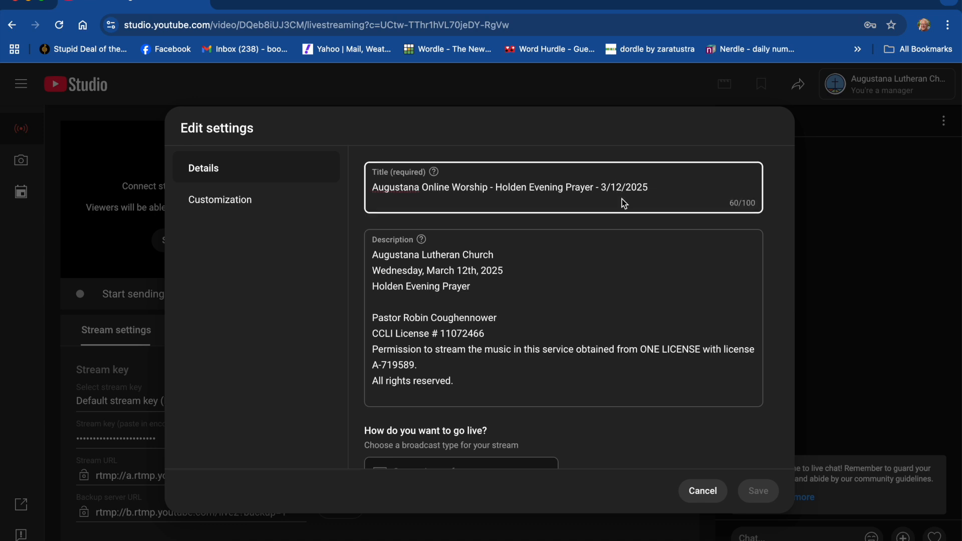
key("BackSpace")
type("6")
left_click_drag(496, 187, 593, 189)
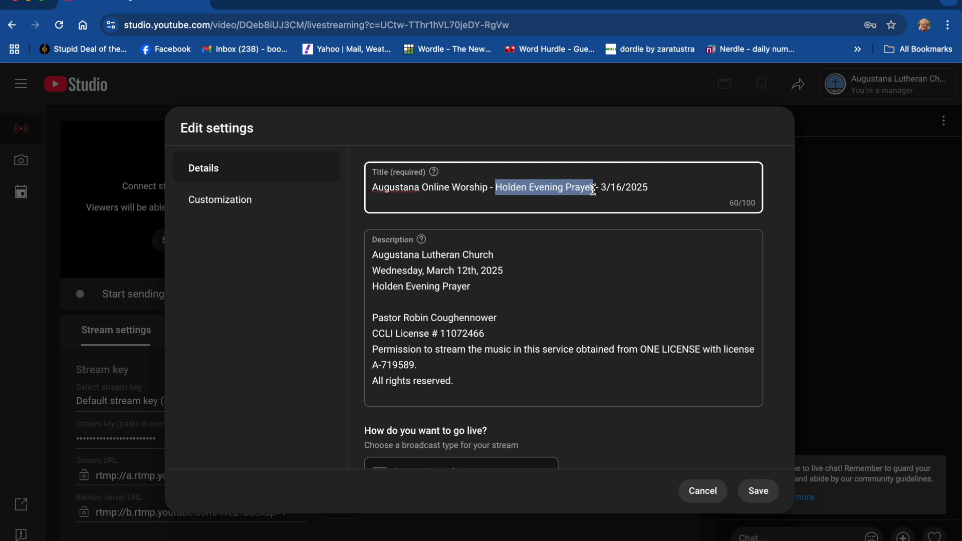
type("2nd Sunday of Lent")
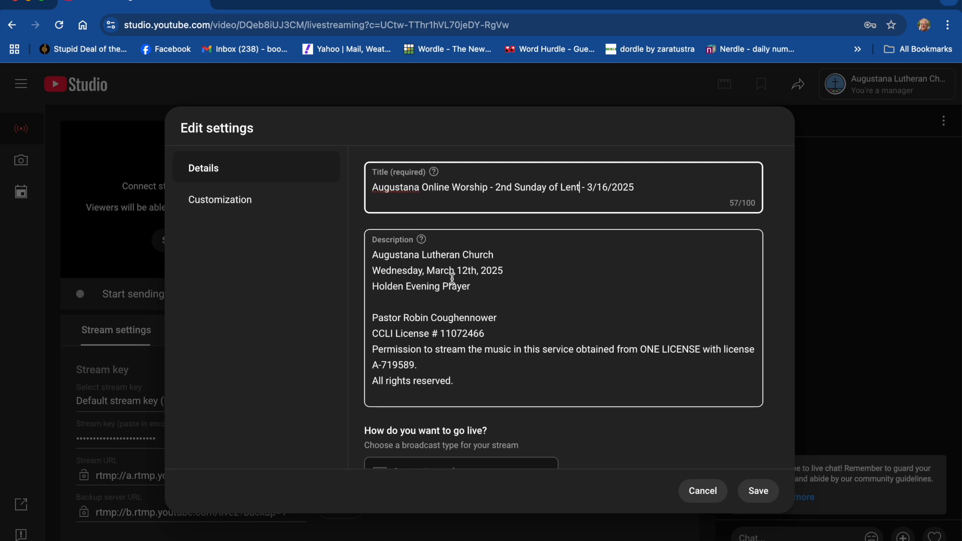
Review the church, date and service lines in the stream description and the available visibility options
left_click_drag(496, 286, 354, 288)
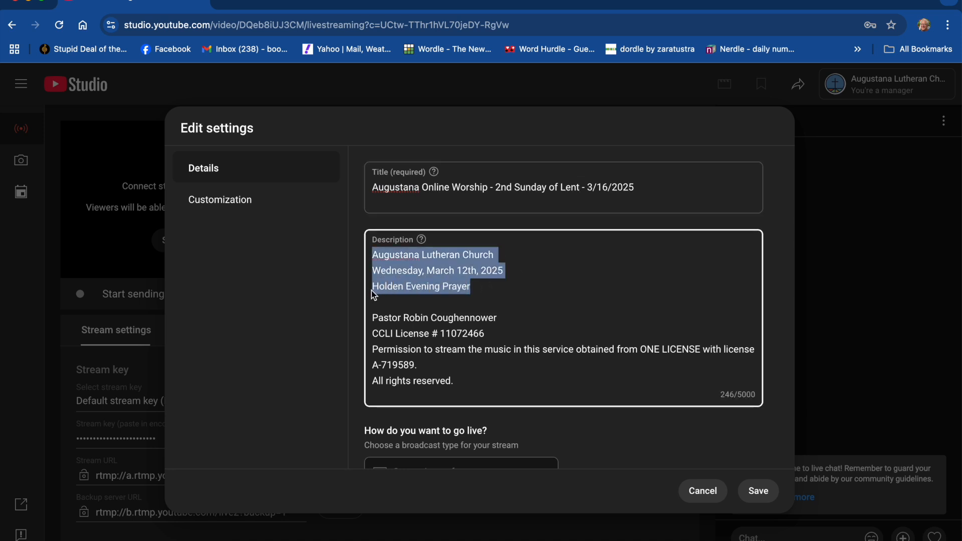
left_click(429, 300)
scroll(477, 319, "down", 1)
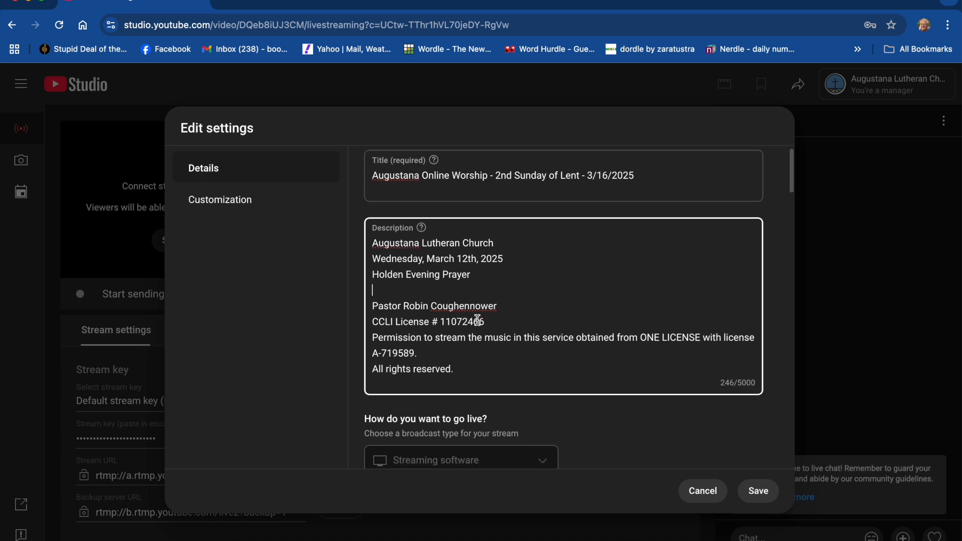
scroll(477, 319, "down", 3)
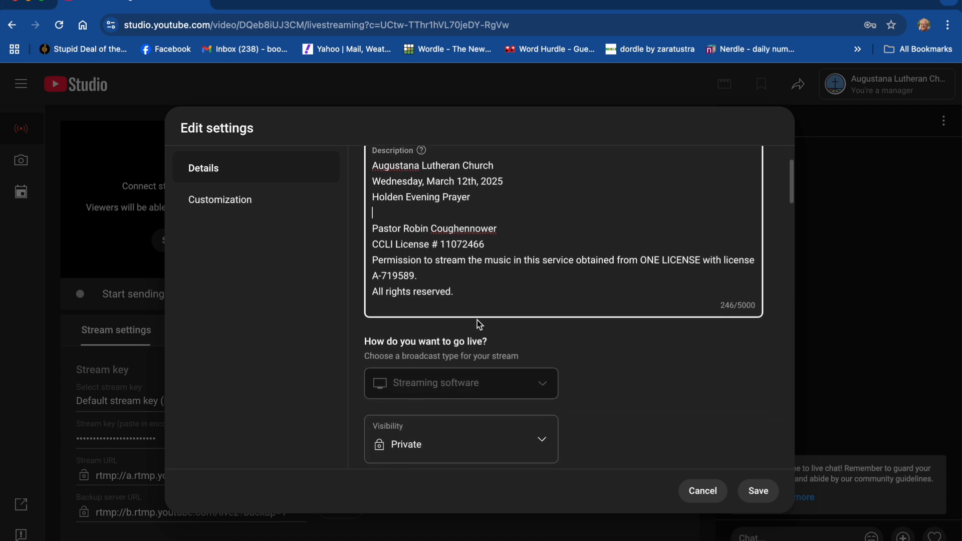
scroll(479, 324, "down", 4)
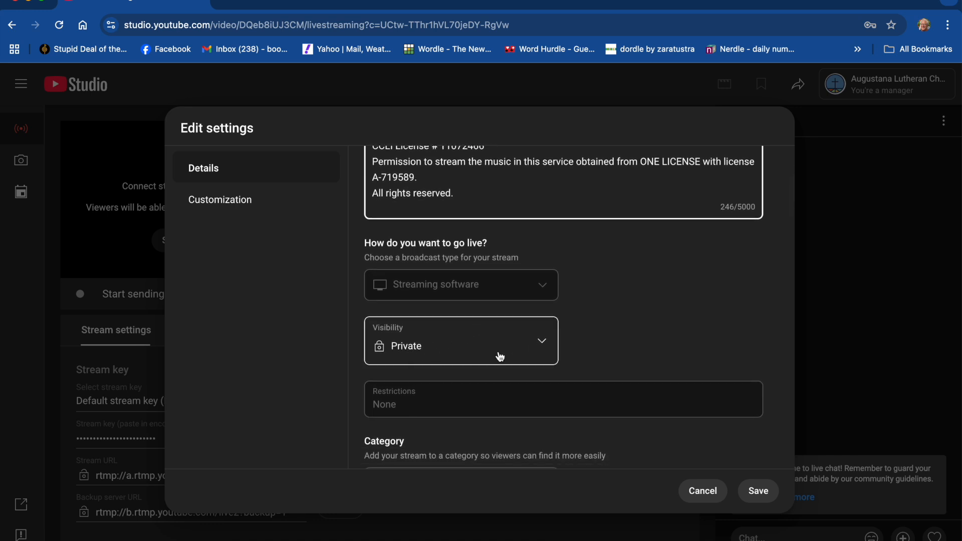
left_click(526, 351)
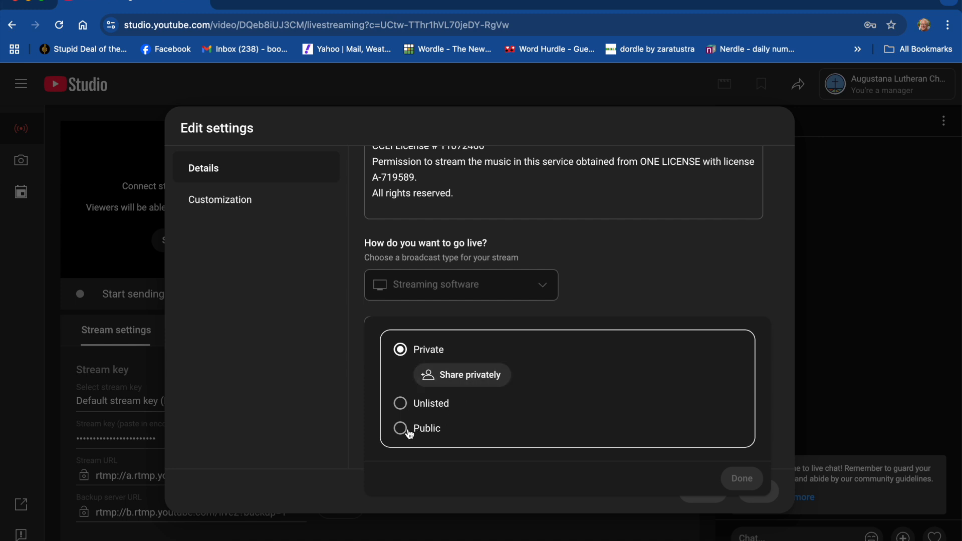
left_click(642, 267)
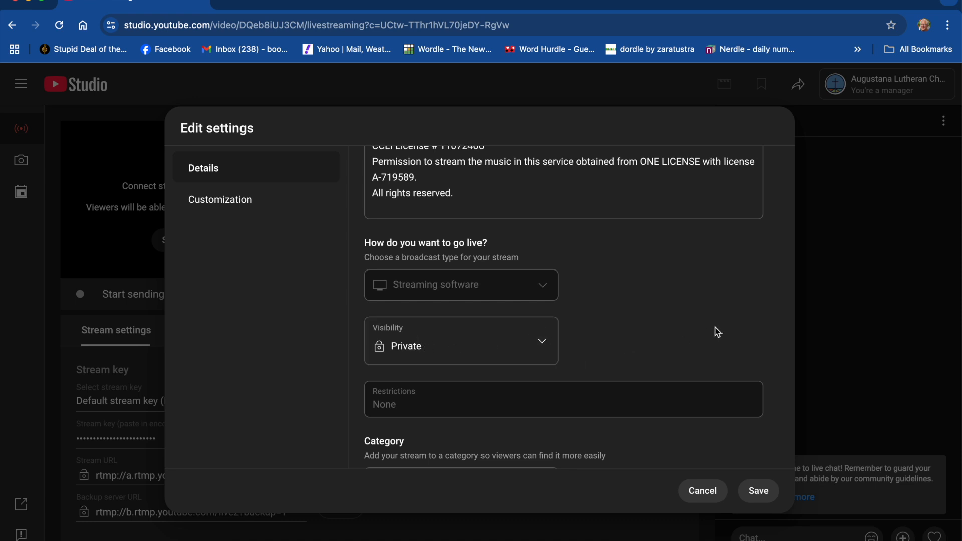
Look through the remaining stream details, including category, thumbnail, playlists and audience settings
scroll(715, 327, "down", 3)
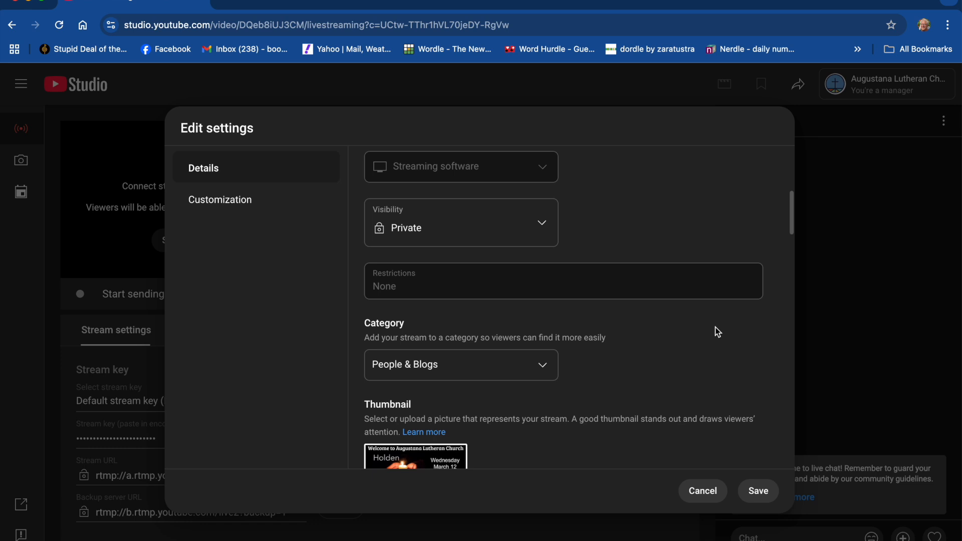
scroll(718, 331, "down", 3)
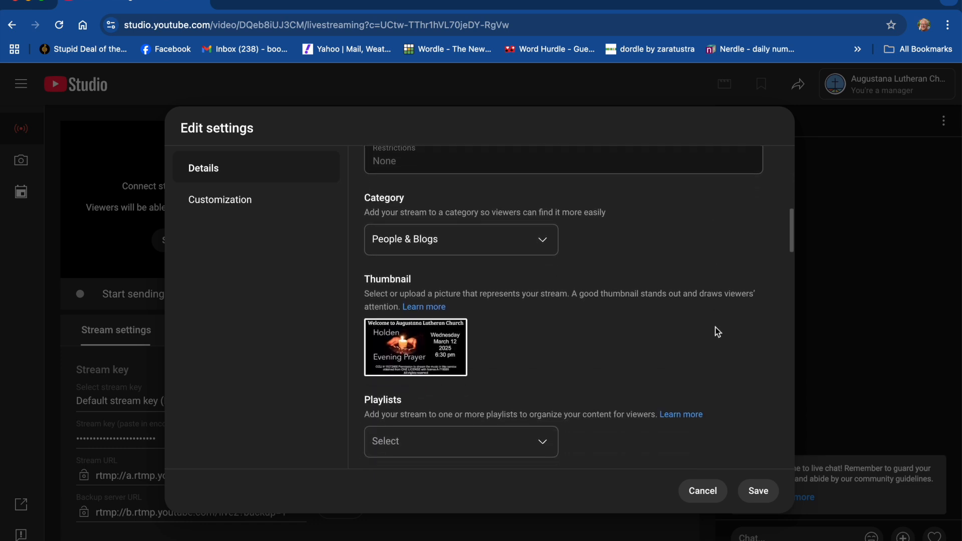
scroll(718, 331, "down", 5)
scroll(718, 332, "down", 10)
scroll(718, 331, "down", 12)
scroll(717, 332, "down", 6)
scroll(717, 332, "up", 20)
scroll(718, 332, "up", 10)
Replace the stream thumbnail with Stills for Livestream Church Service.jpg from Downloads, and cancel the settings edit
mouse_move(452, 306)
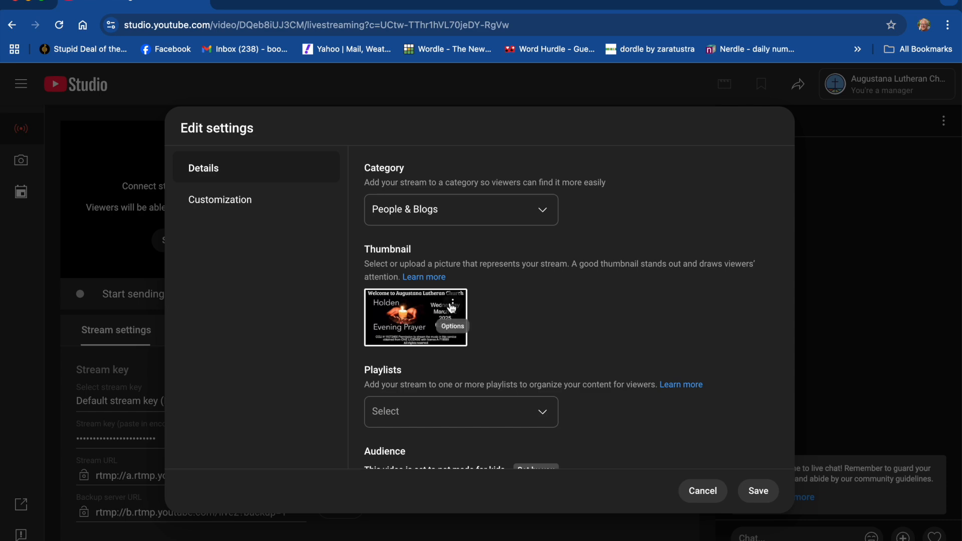
left_click(452, 306)
left_click(500, 310)
left_click(473, 222)
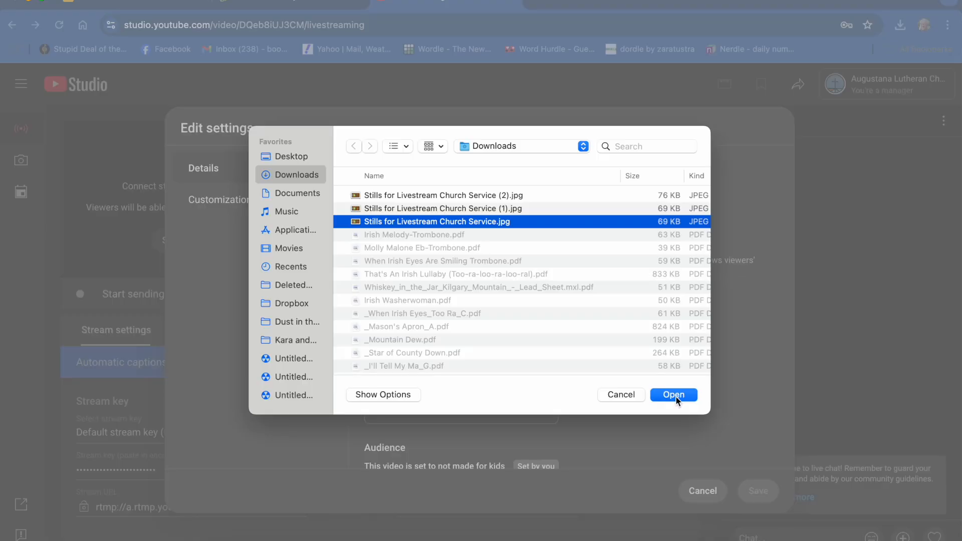
left_click(675, 395)
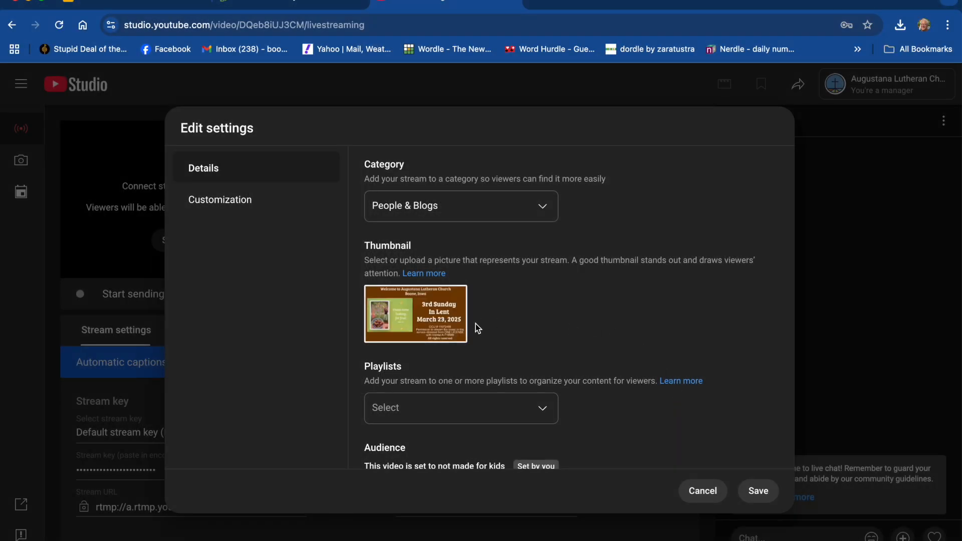
mouse_move(455, 313)
left_click(702, 492)
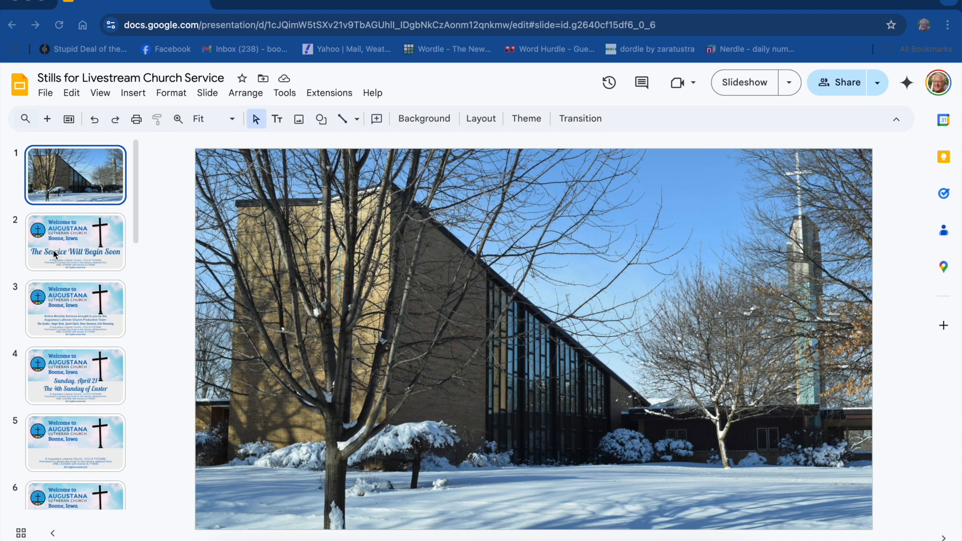
In the Google Slides presentation "Stills for Livestream Church Service", look through the welcome and Holden Evening Prayer slides from slide 2 to slide 10
left_click(77, 248)
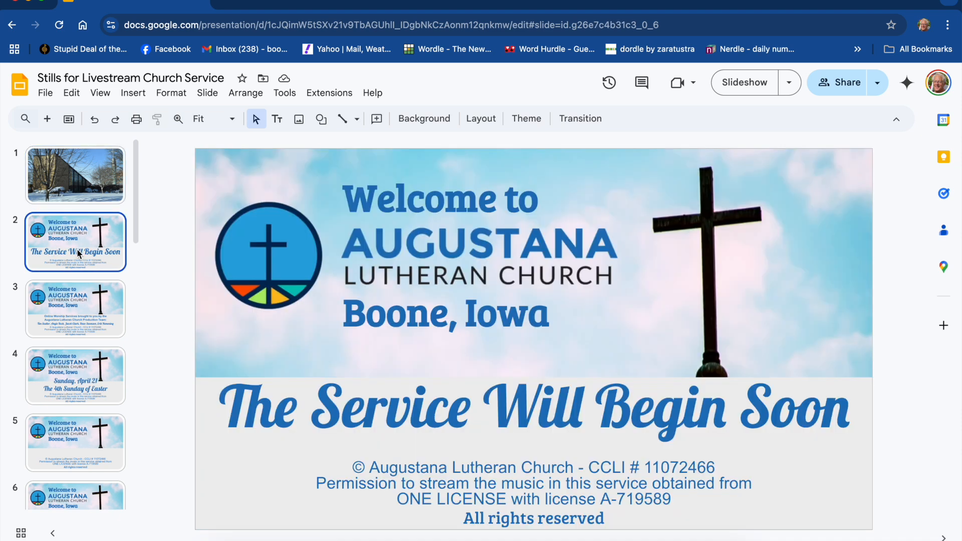
left_click(77, 322)
key("Down")
key("Down")
key("Down")
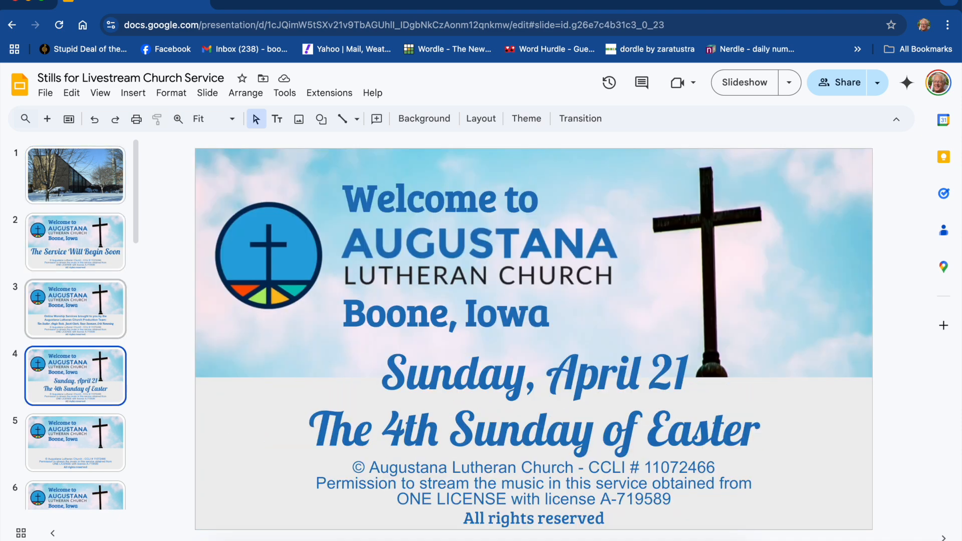
key("Down")
key("Down")
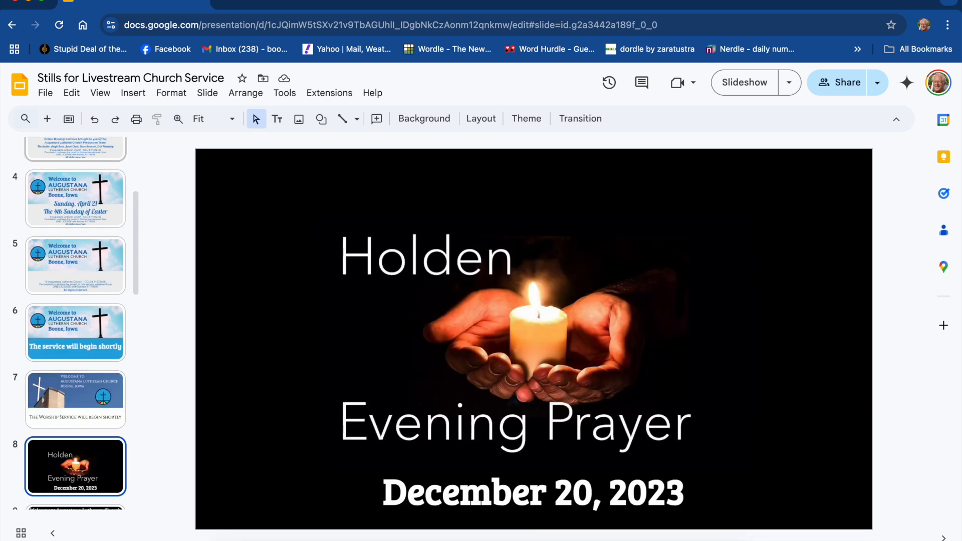
key("Down")
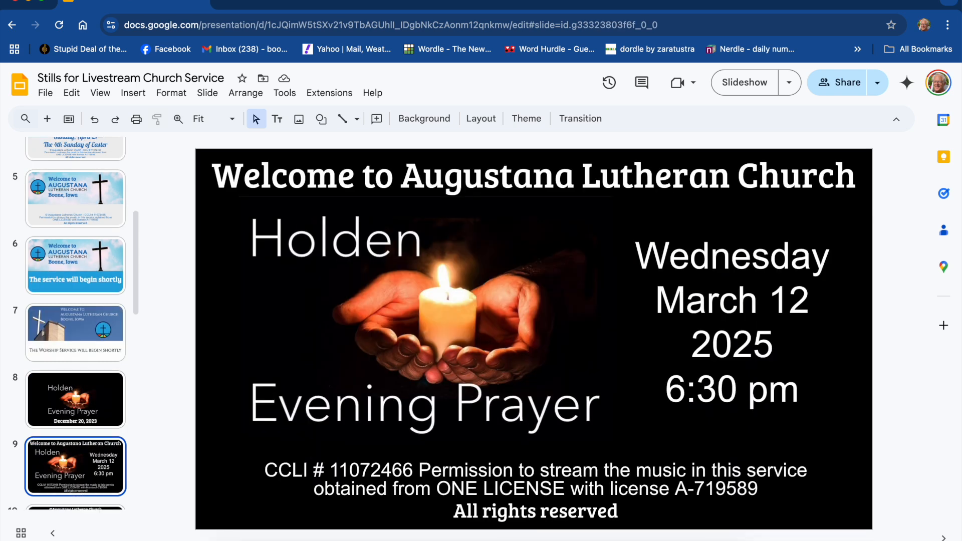
key("Up")
key("Down")
key("Down")
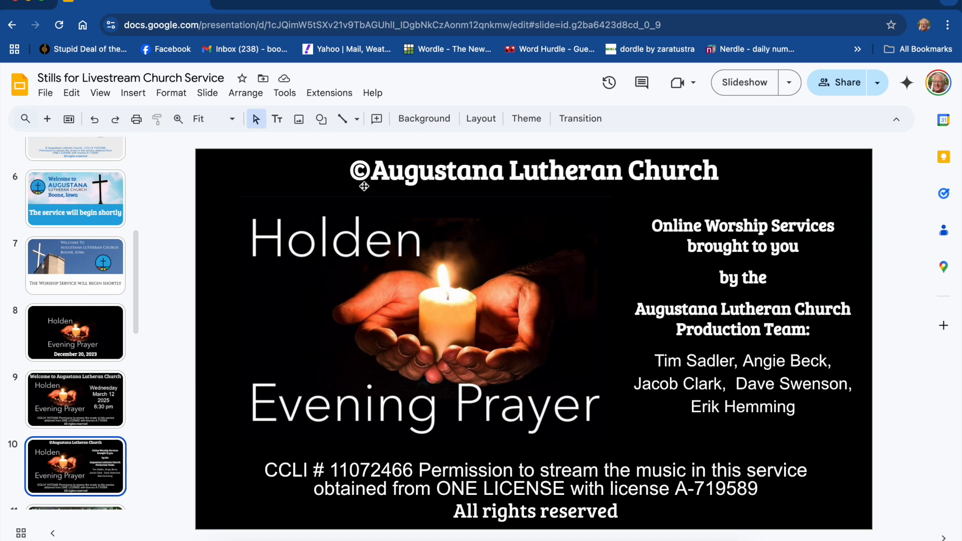
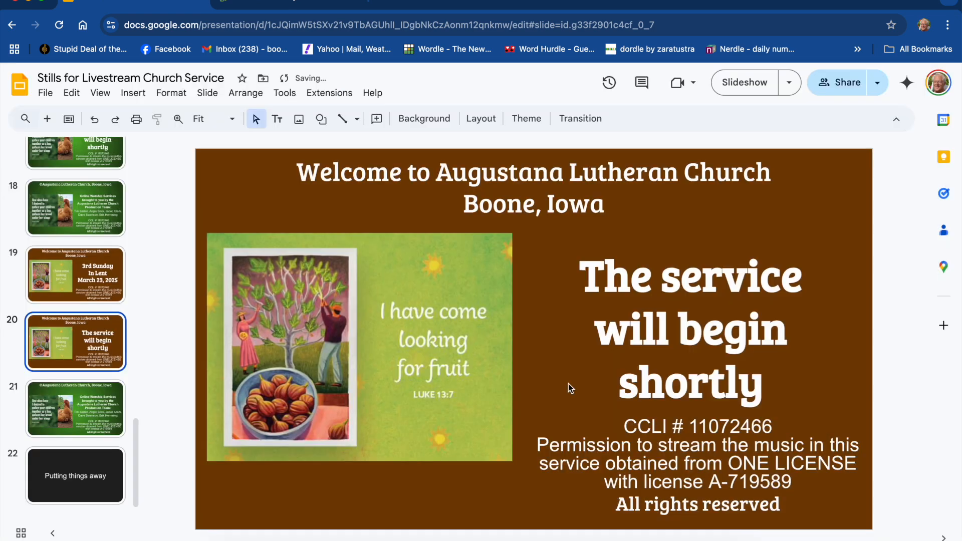
On slide 21, replace the hen picture with the copied "I have come looking for fruit" image
left_click(95, 402)
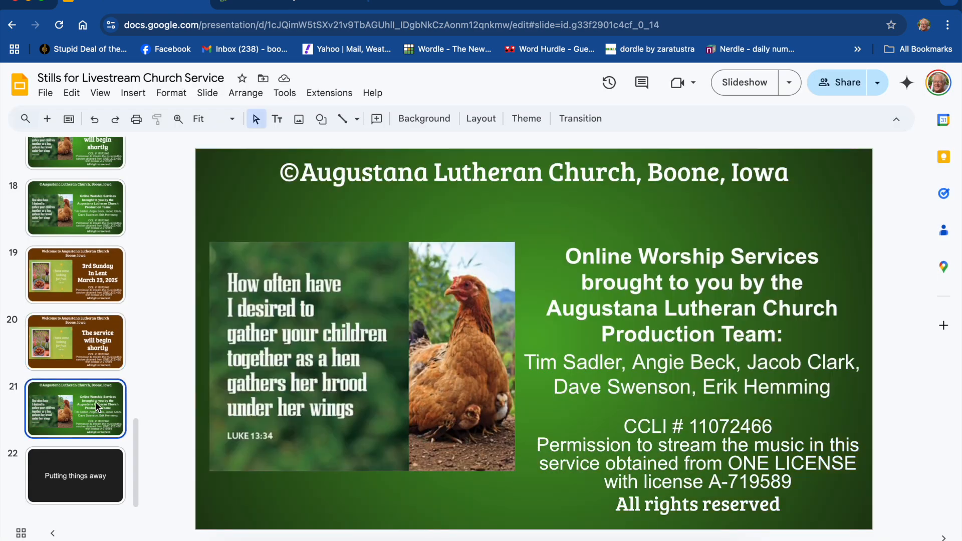
left_click(322, 314)
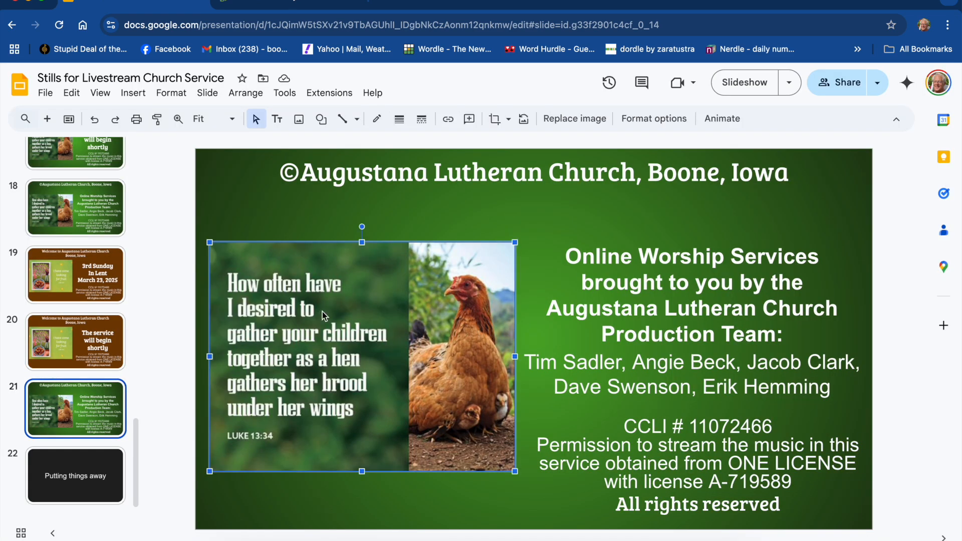
key("Delete")
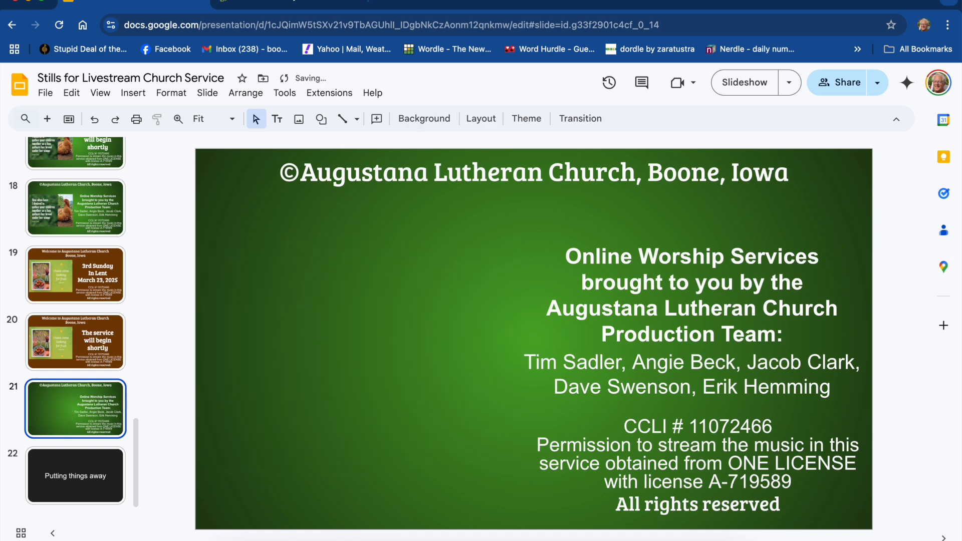
key("ctrl+v")
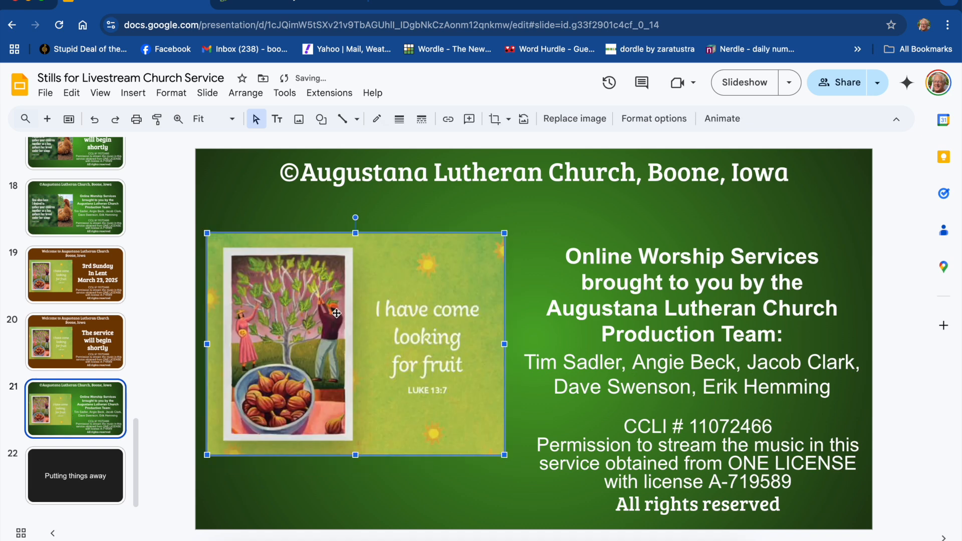
left_click(424, 143)
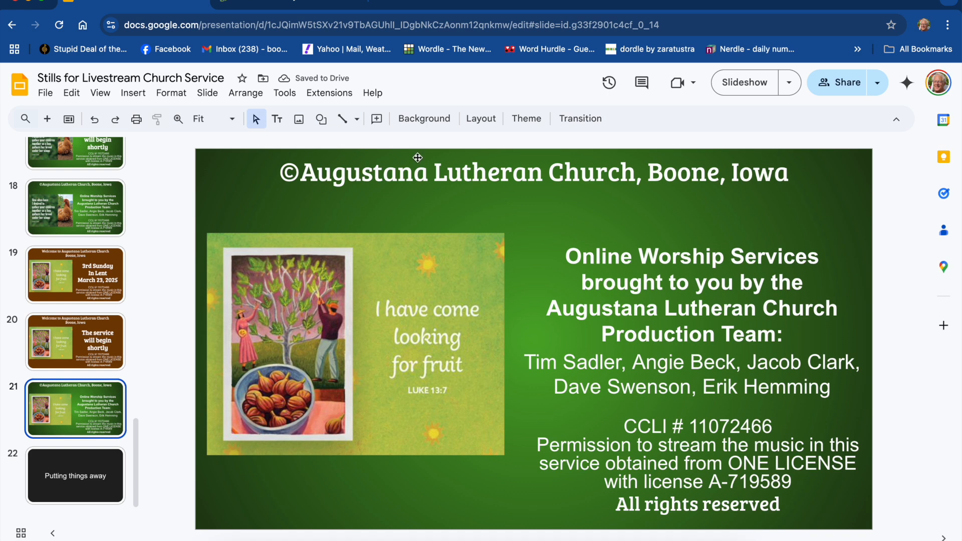
left_click(400, 266)
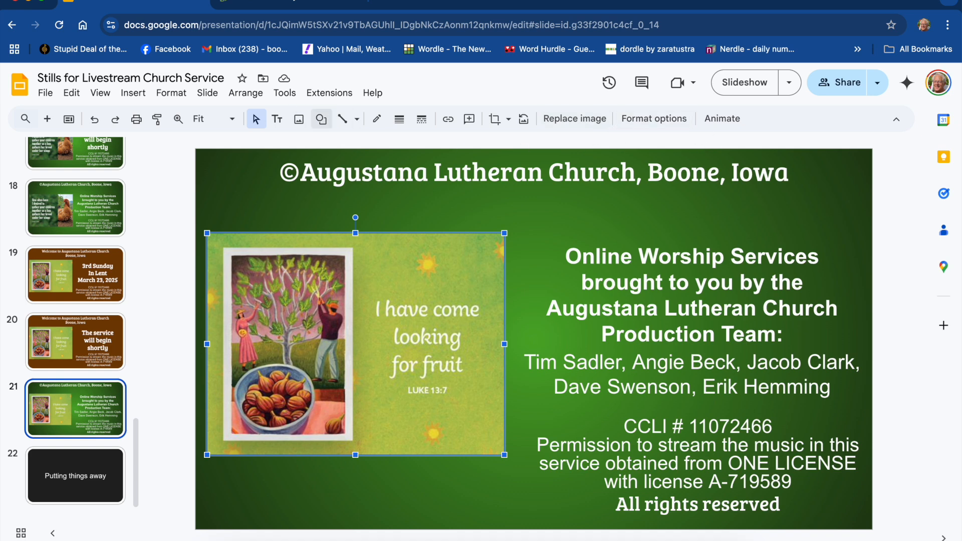
left_click(181, 200)
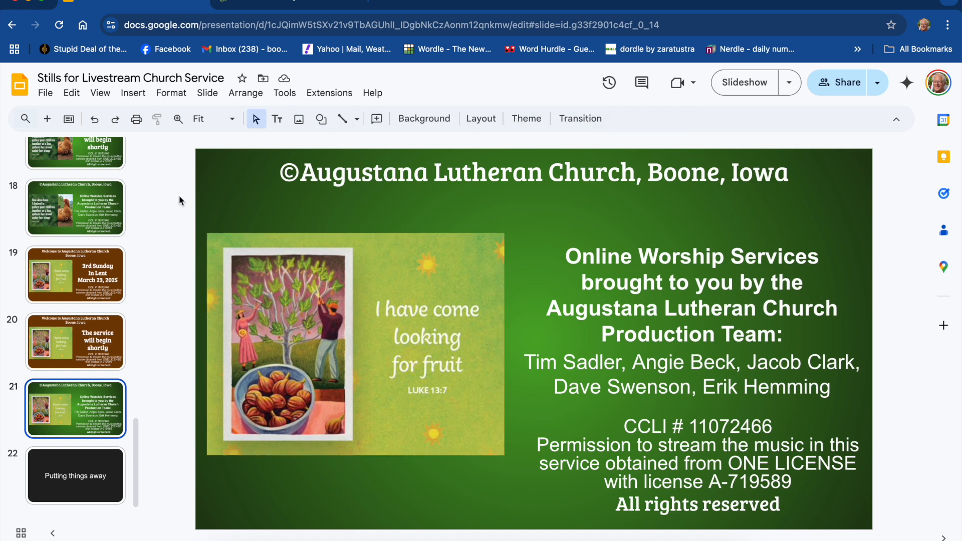
Change the background of slide 21 from the green gradient to a solid dark brown
left_click(425, 120)
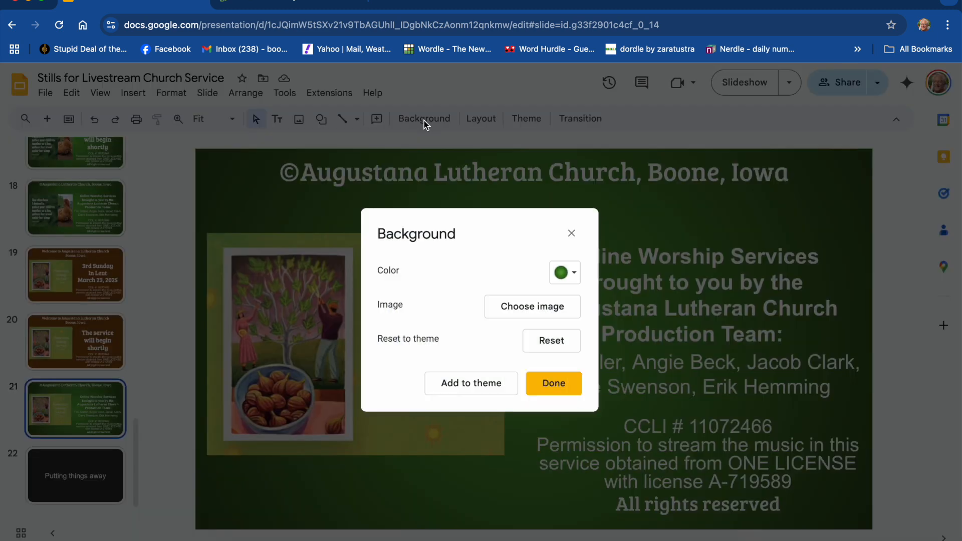
left_click(565, 272)
left_click(587, 302)
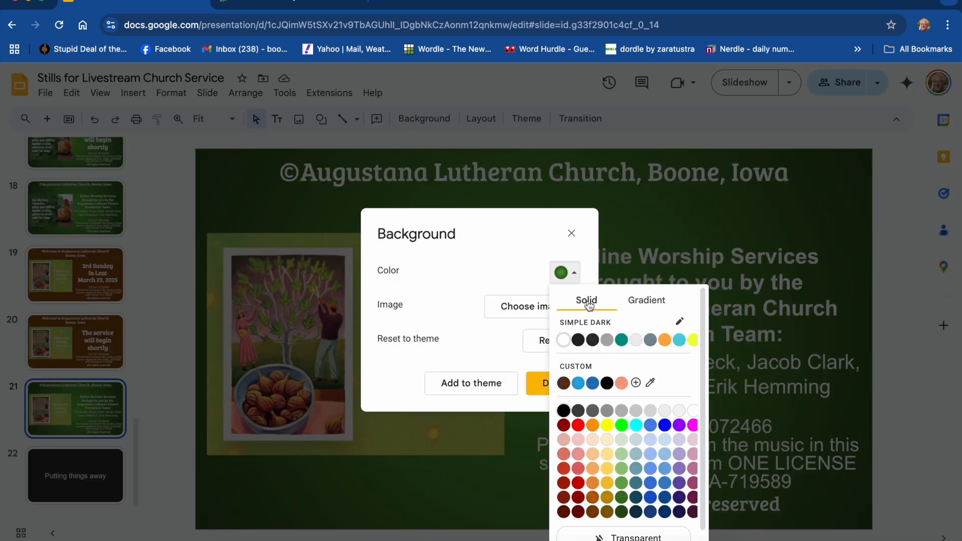
left_click(593, 513)
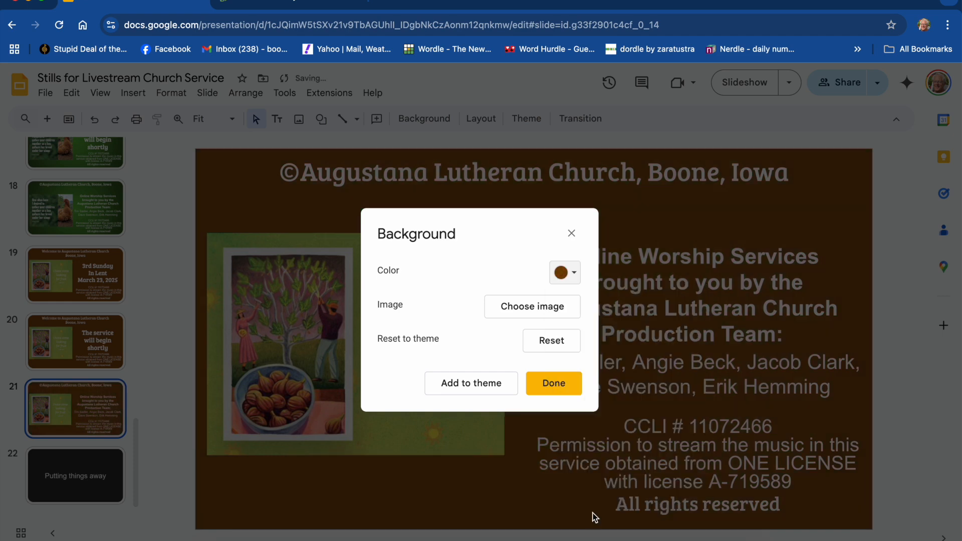
left_click(559, 385)
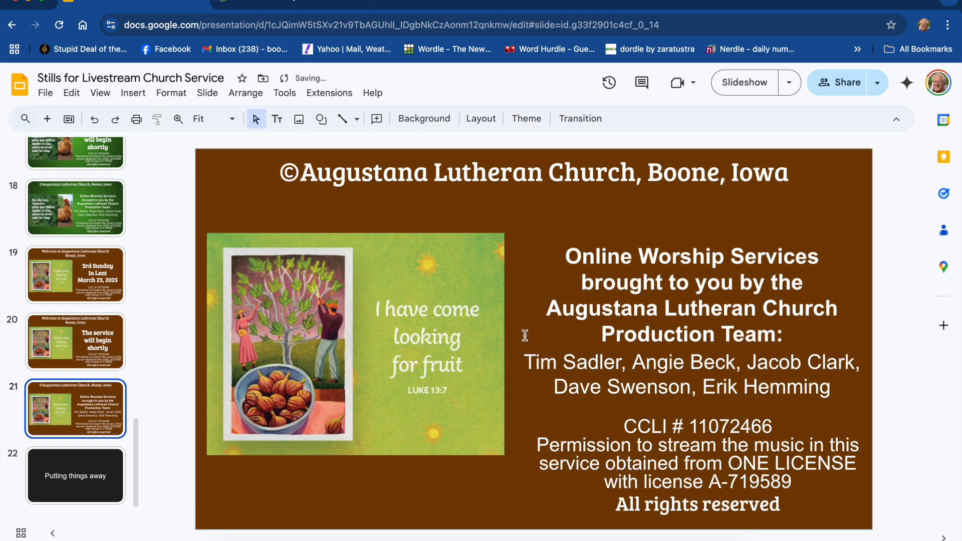
Compare slides 19 to 21, and download slide 19, "3rd Sunday In Lent March 23, 2025", as a JPEG image
left_click(104, 351)
left_click(100, 265)
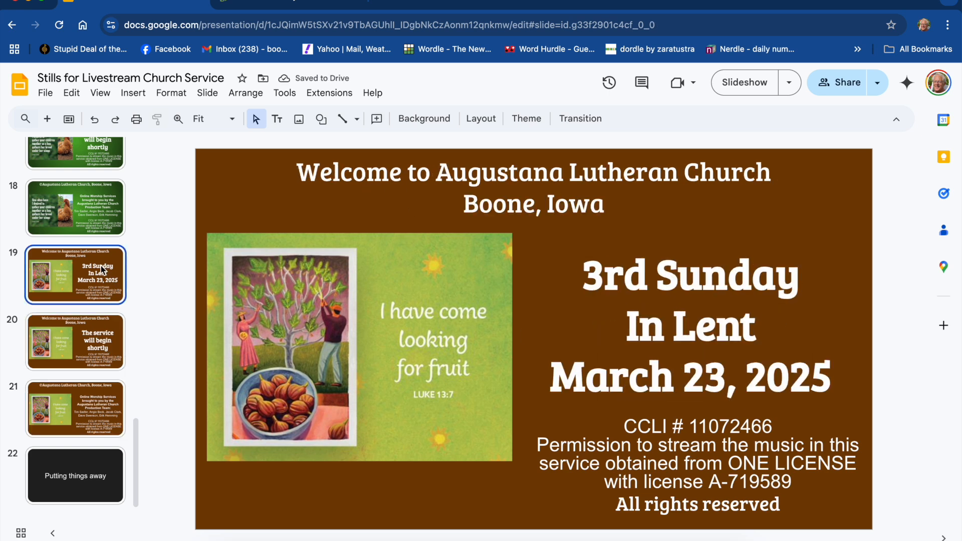
left_click(93, 340)
left_click(90, 395)
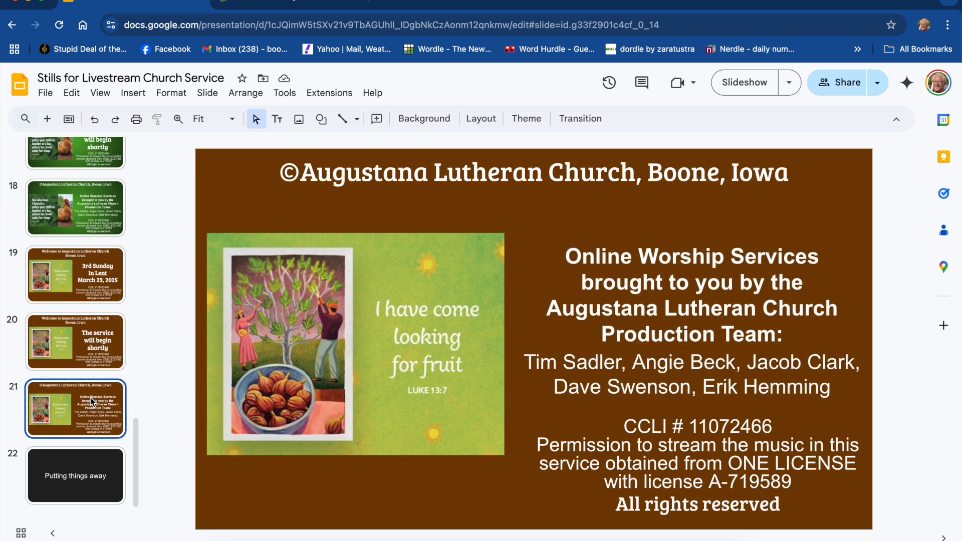
left_click(91, 340)
left_click(94, 276)
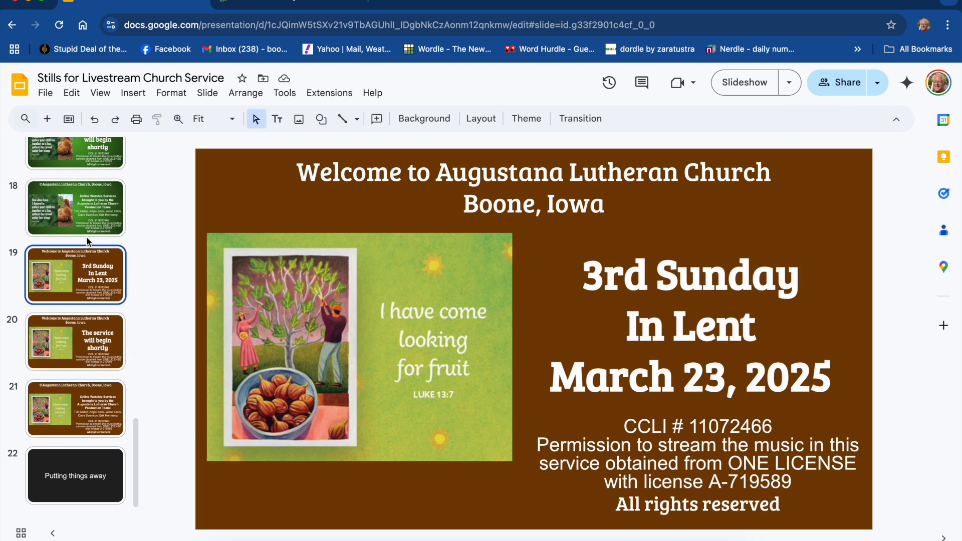
left_click(46, 94)
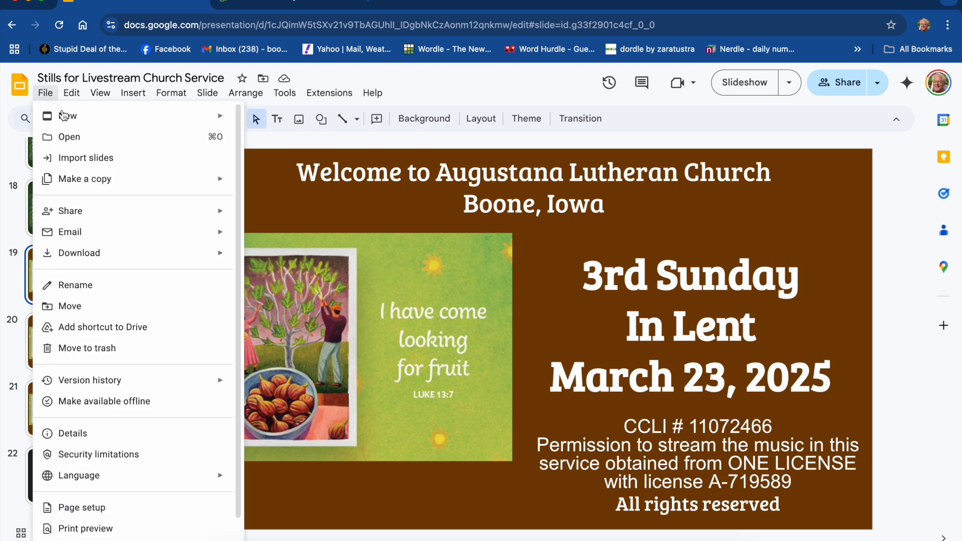
mouse_move(89, 256)
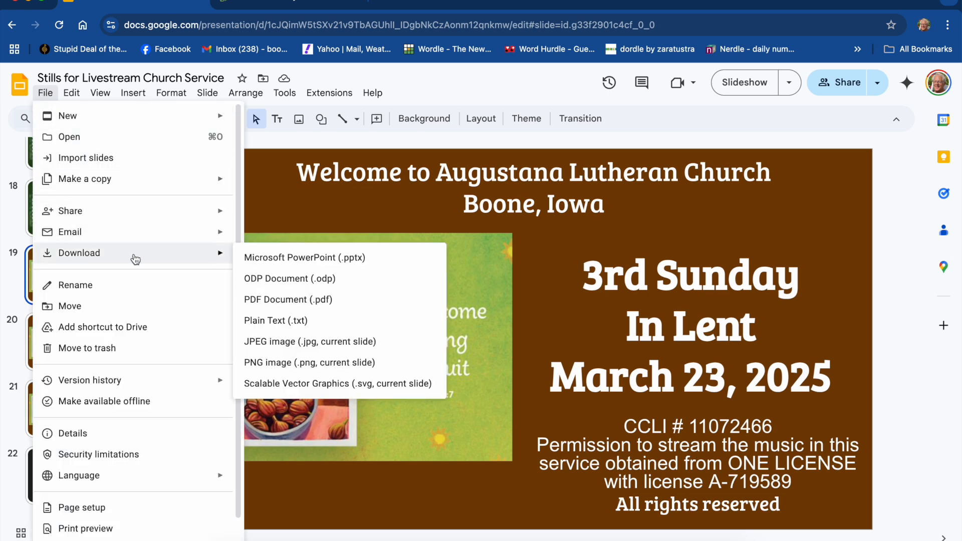
left_click(271, 343)
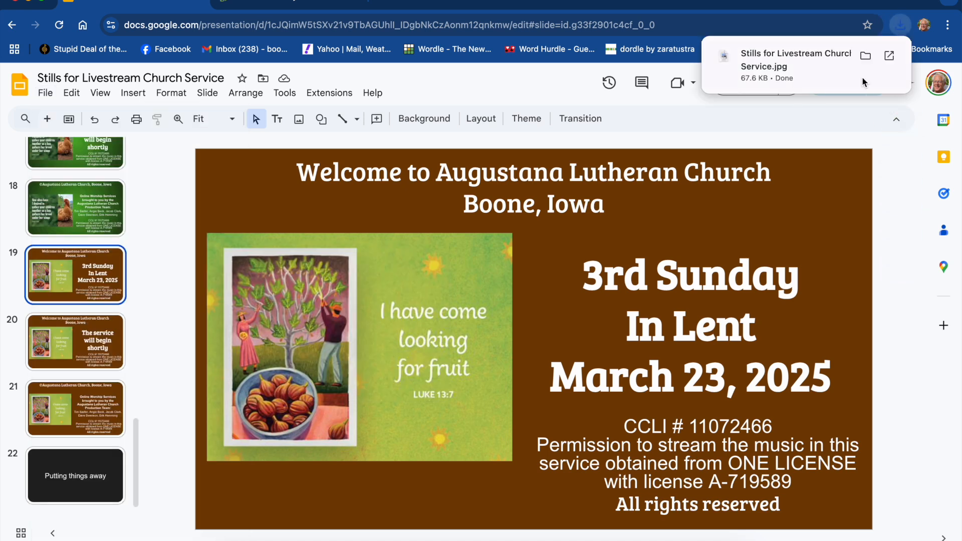
Download slide 20, "The service will begin shortly", as a JPEG image
left_click(69, 347)
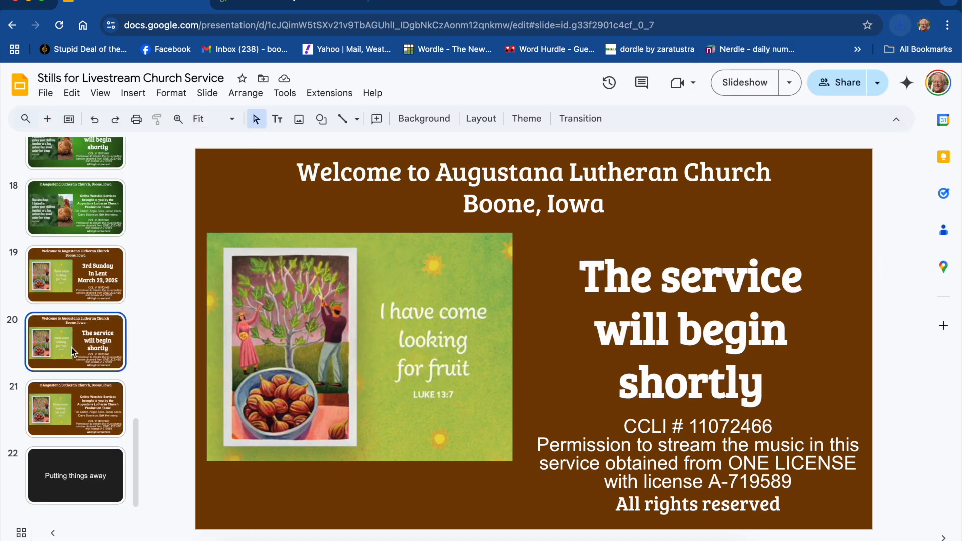
left_click(46, 94)
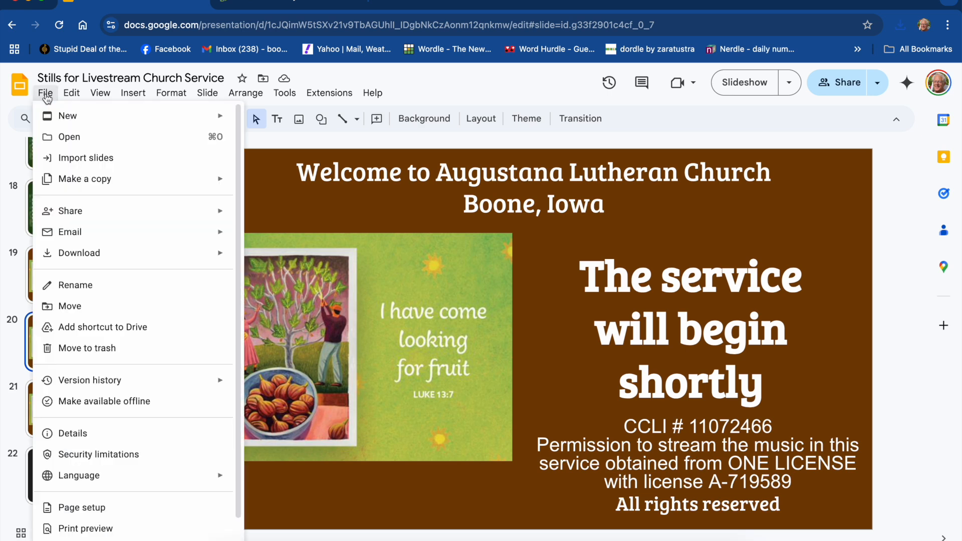
mouse_move(70, 254)
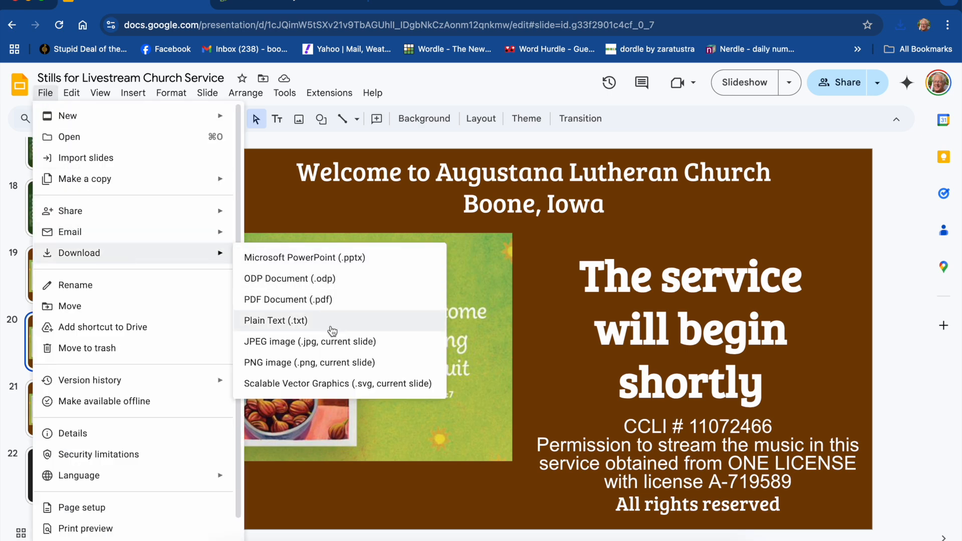
left_click(329, 345)
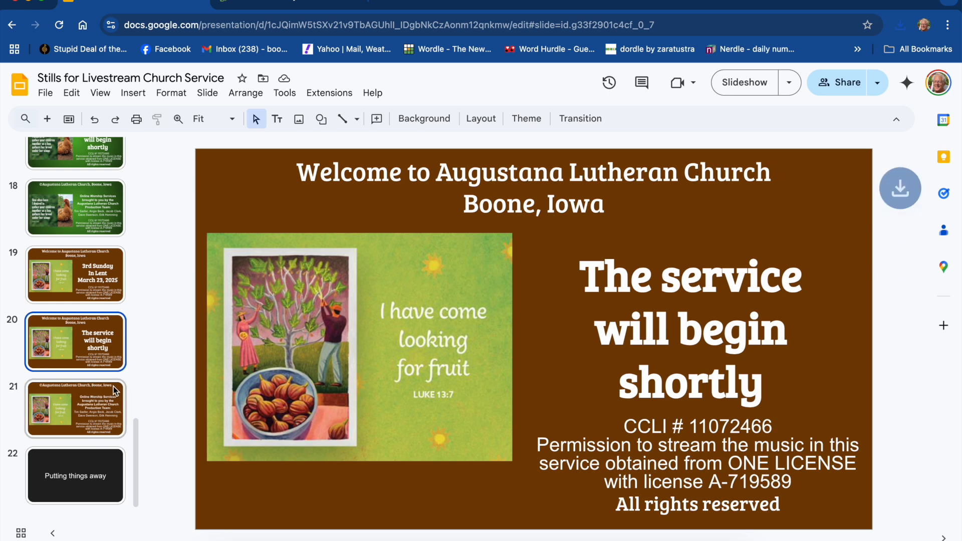
Download slide 21, the production team credits, as a JPEG image
left_click(79, 398)
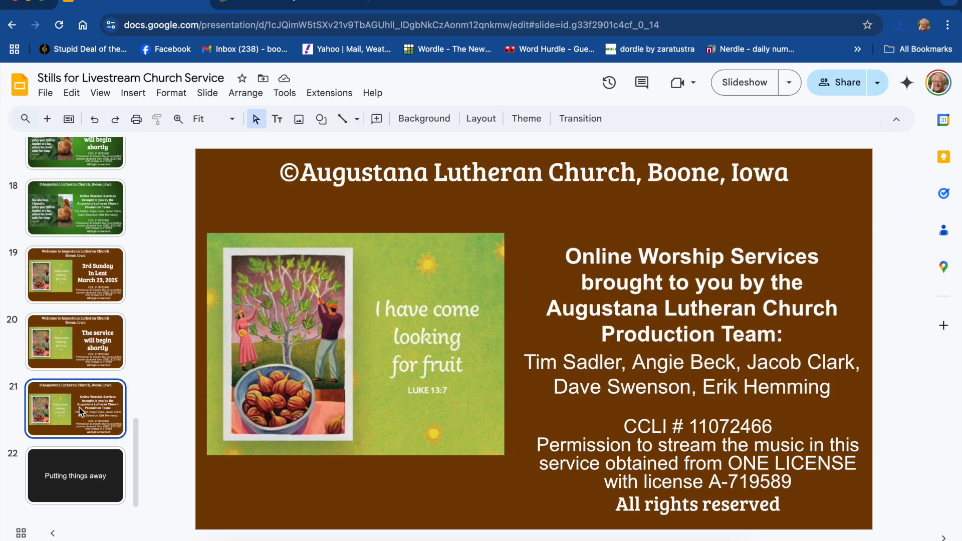
left_click(45, 93)
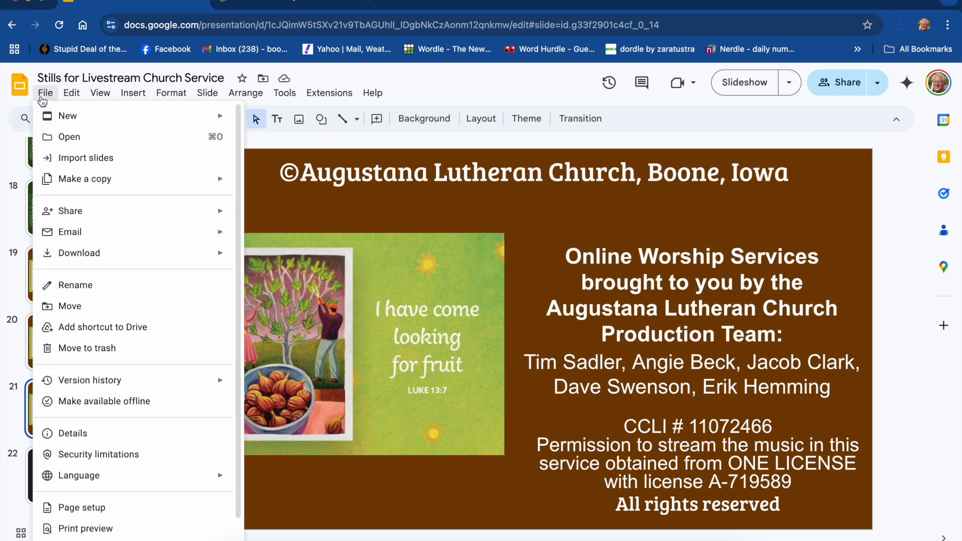
mouse_move(114, 254)
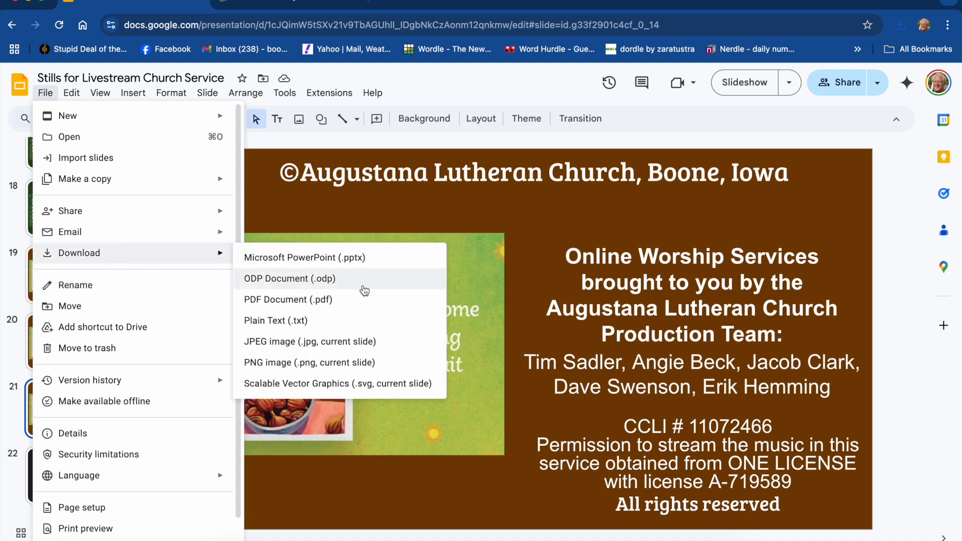
left_click(293, 334)
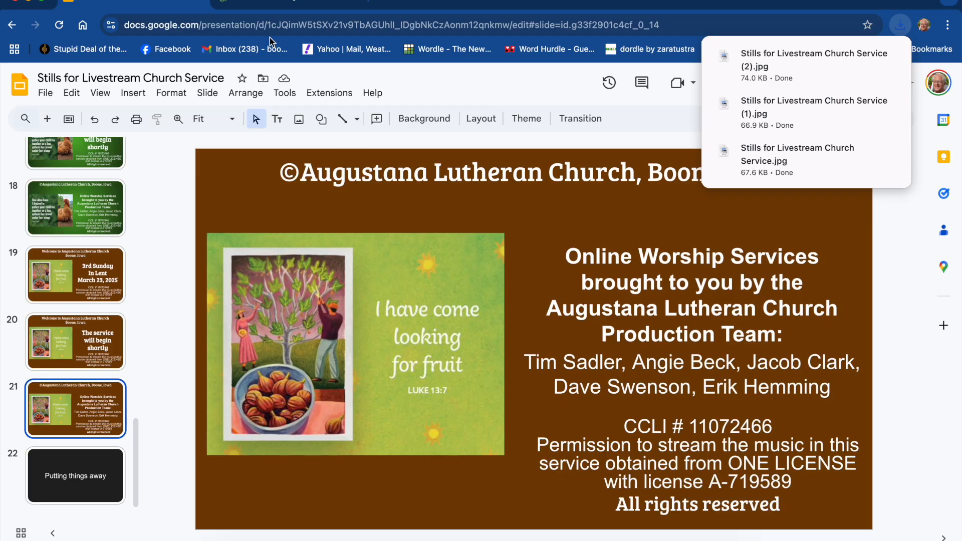
In YouTube Studio, choose Stills for Livestream Church Service.jpg as the Holden Evening Prayer stream's thumbnail, and cancel the settings edit
left_click(379, 3)
type("you")
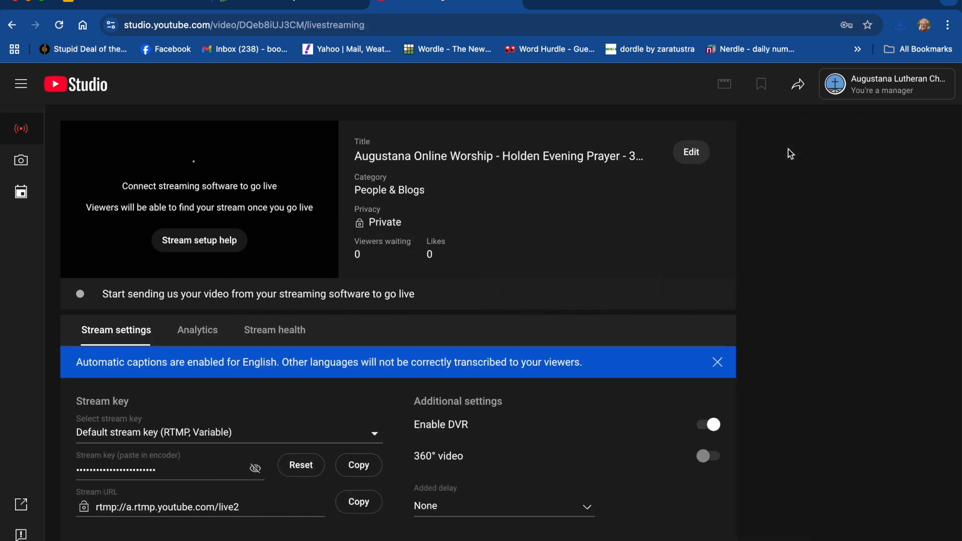
left_click(655, 153)
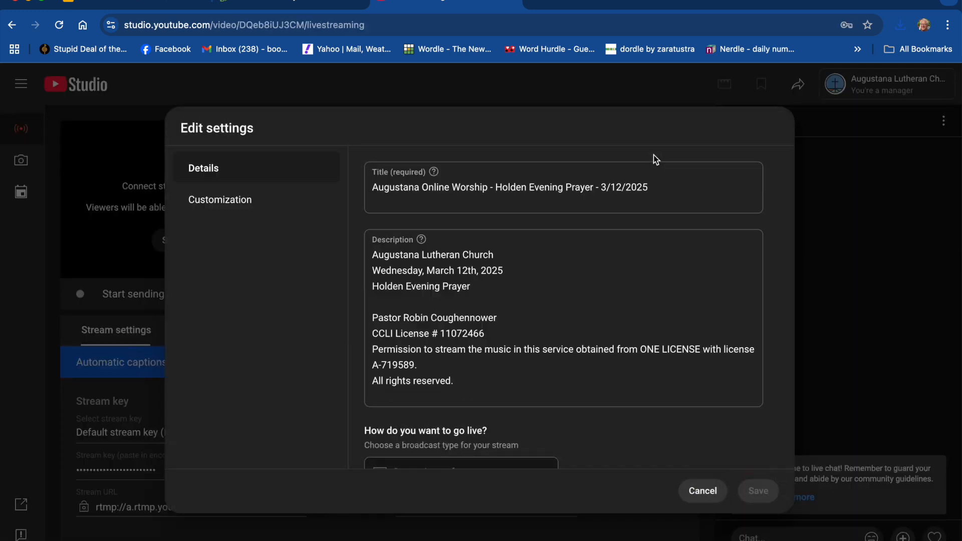
scroll(487, 206, "down", 4)
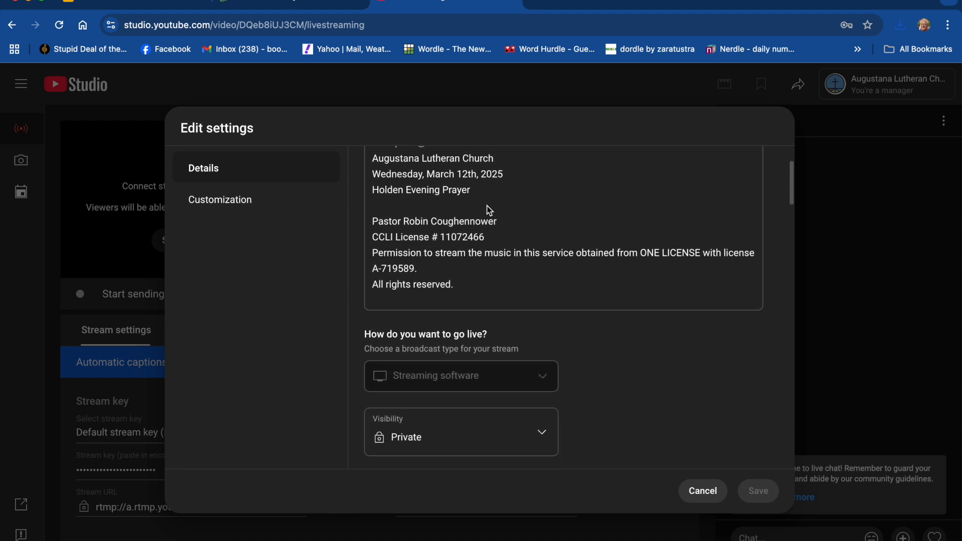
scroll(487, 207, "down", 5)
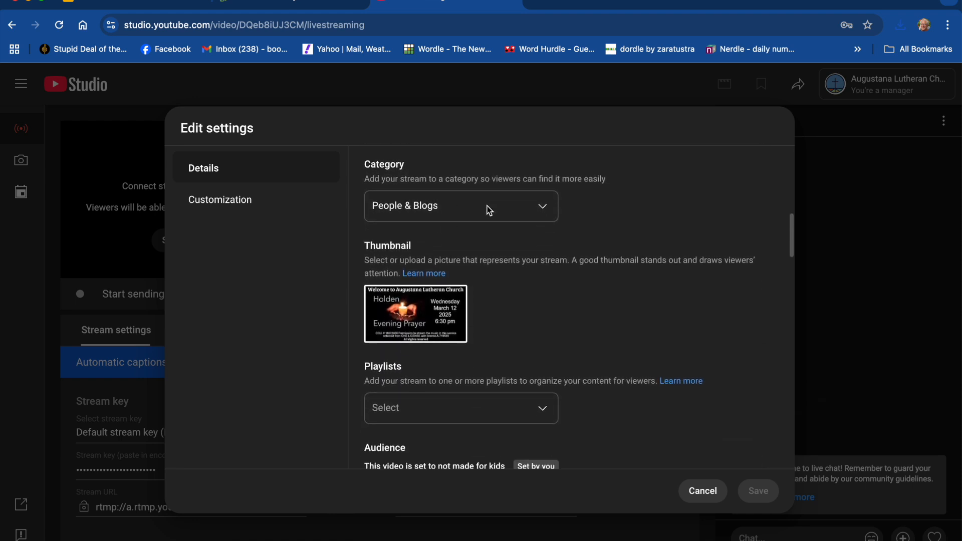
left_click(460, 306)
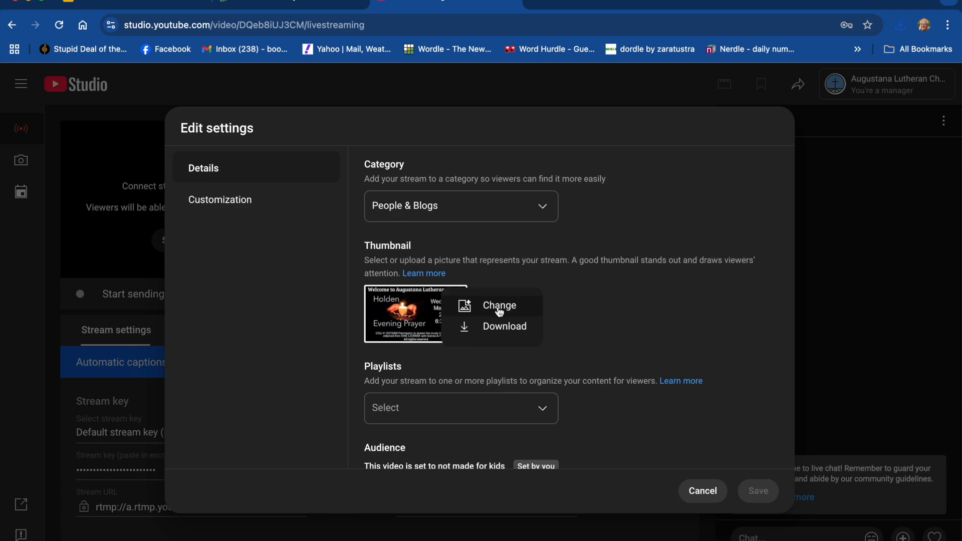
left_click(499, 308)
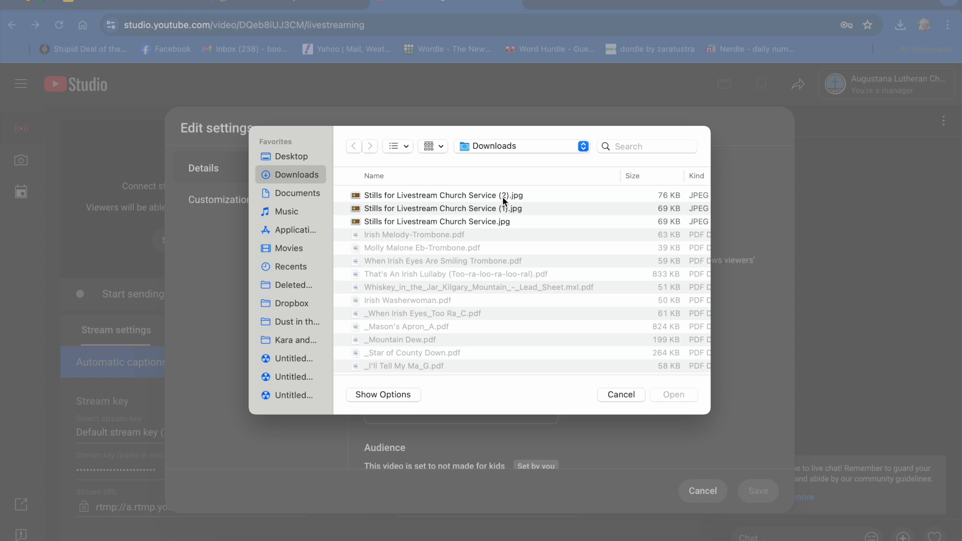
left_click(474, 222)
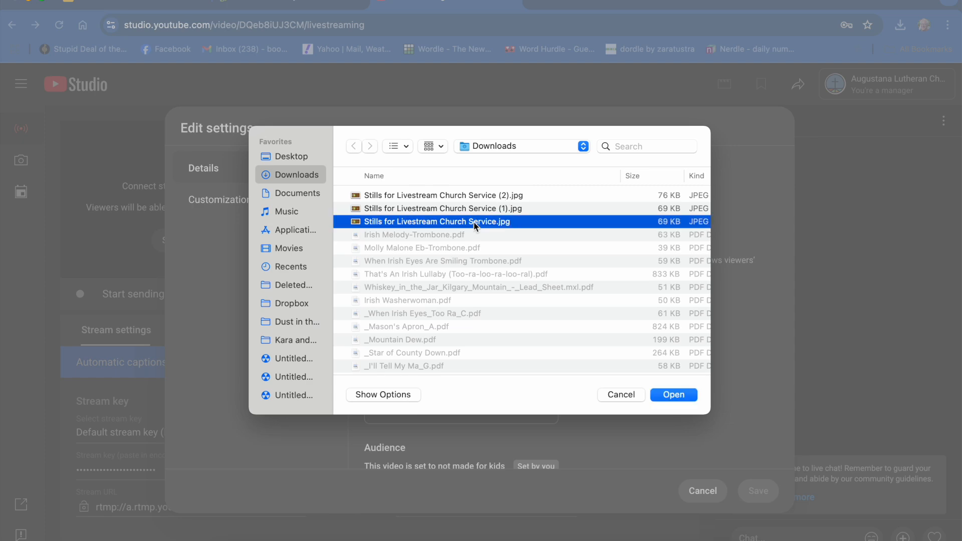
left_click(673, 395)
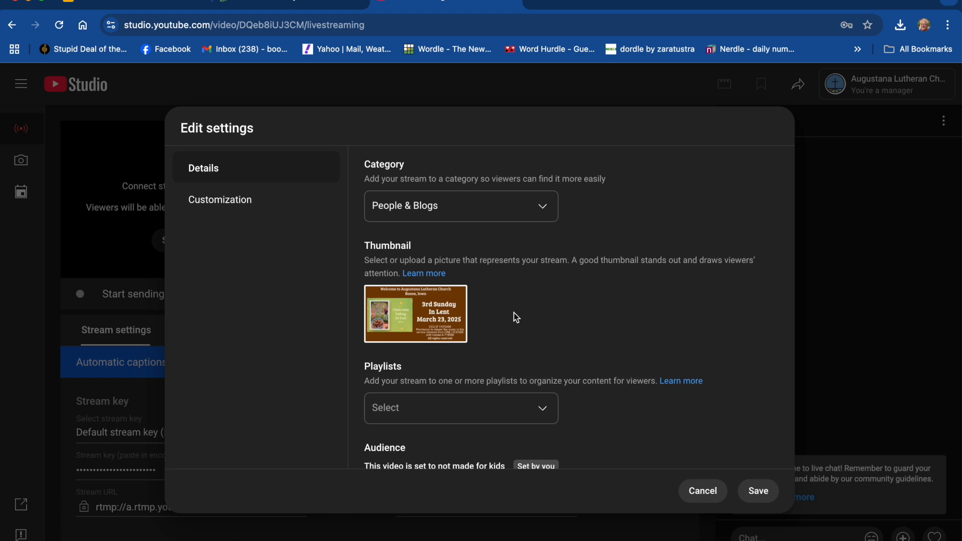
left_click(703, 493)
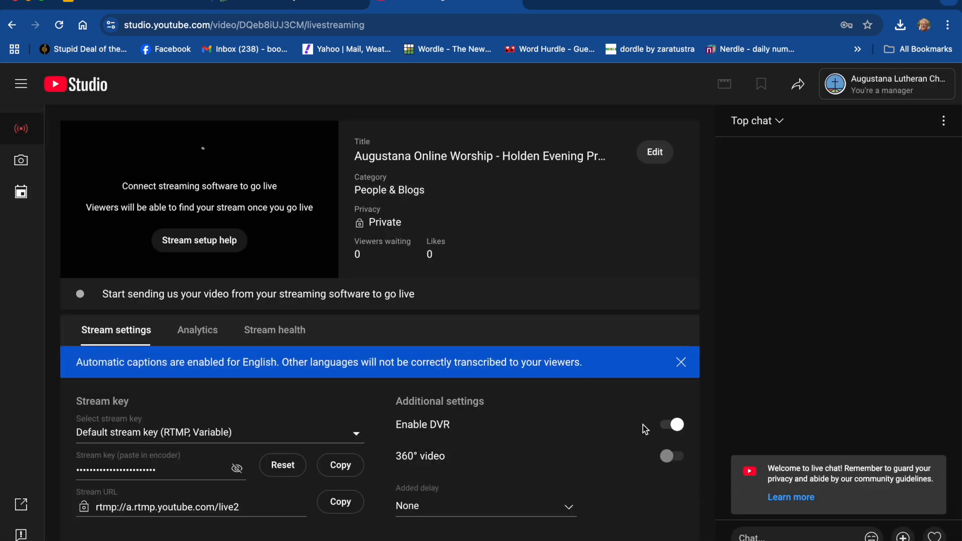
On the Sundays and Seasons visuals page for March 23, enlarge Lent 3 C 2025 Slide 1 and take a screenshot of just the picture
left_click(156, 4)
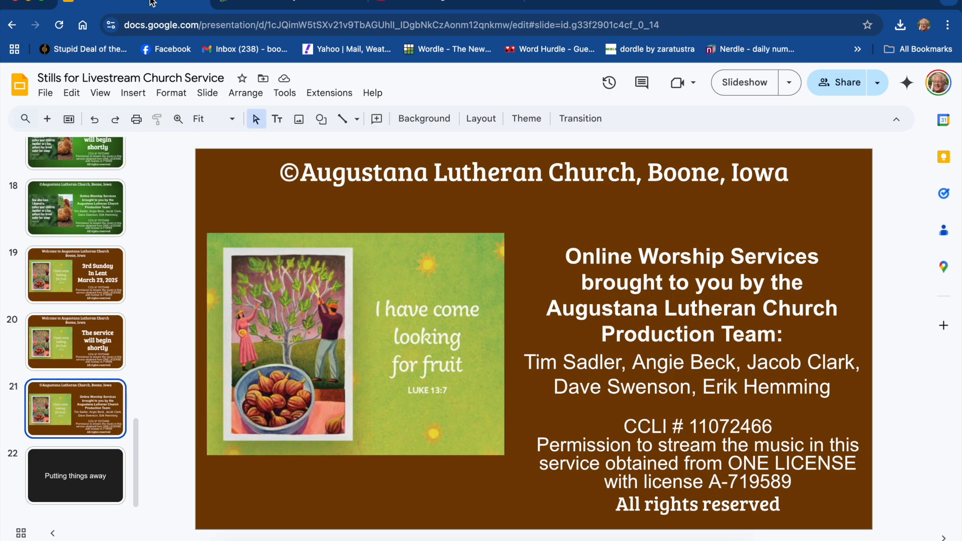
left_click(294, 4)
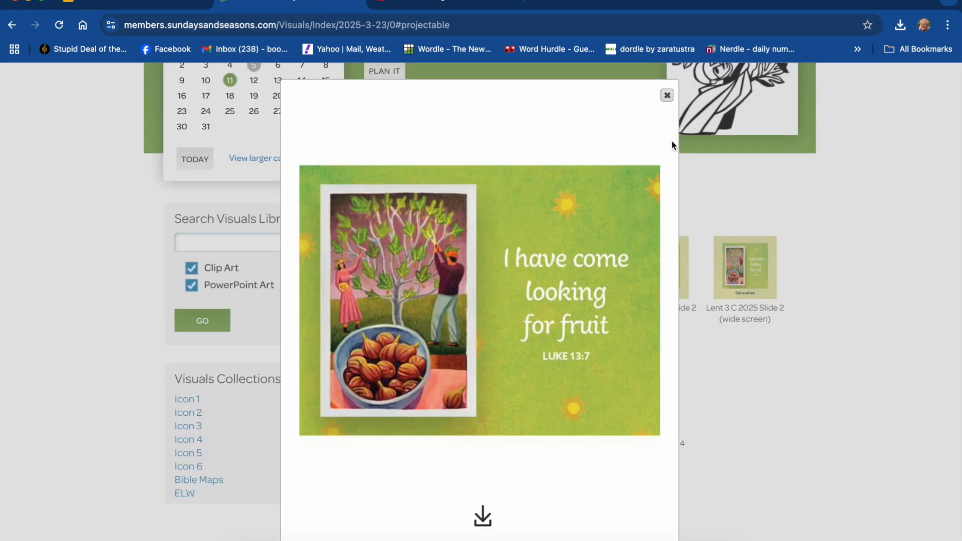
left_click(667, 95)
scroll(484, 282, "up", 2)
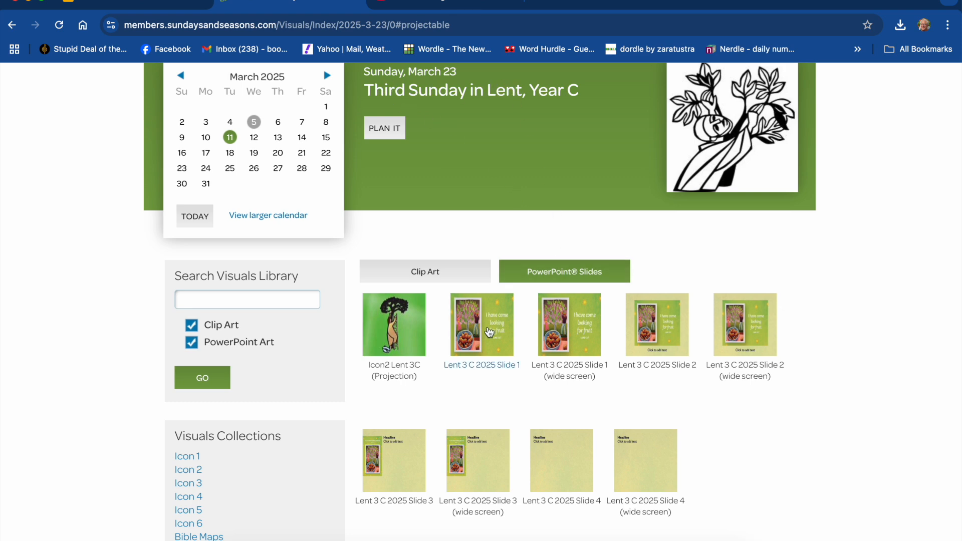
left_click(490, 332)
scroll(488, 327, "down", 3)
key("super+shift+4")
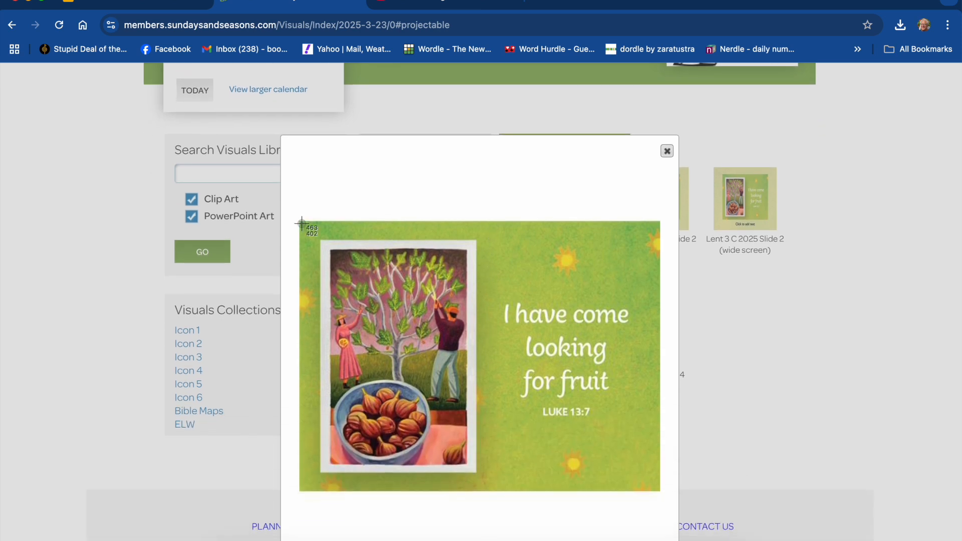
left_click_drag(302, 223, 657, 489)
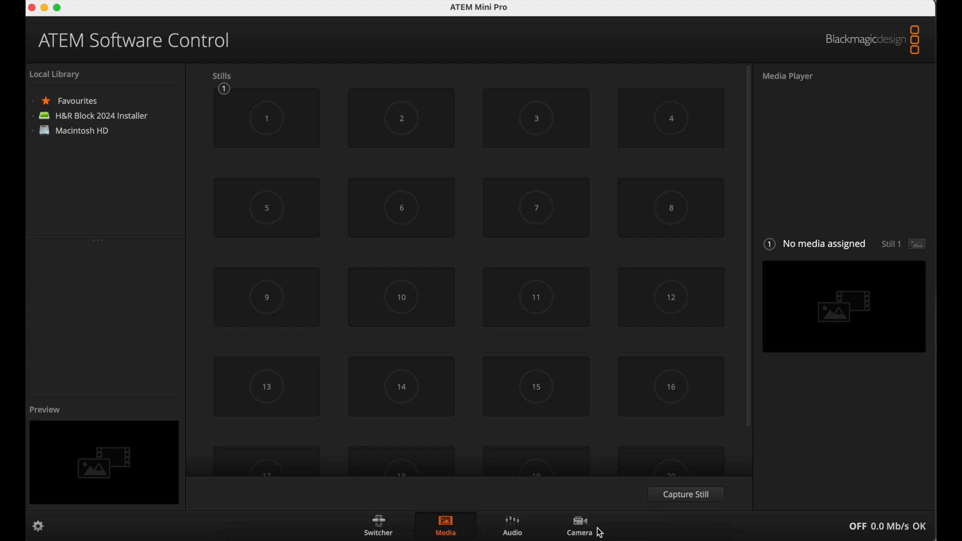
In ATEM Software Control, look over the Switcher, Media and Audio pages
left_click(381, 528)
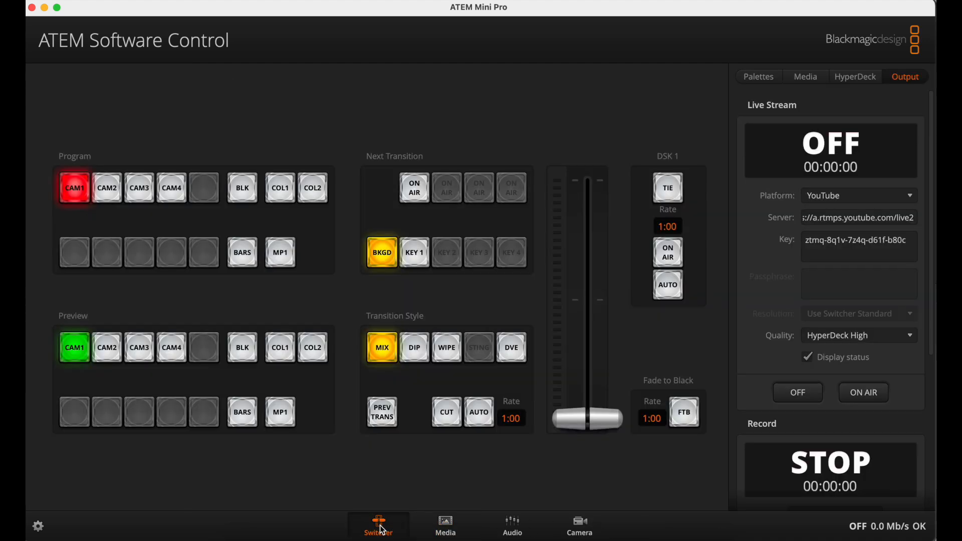
left_click(447, 525)
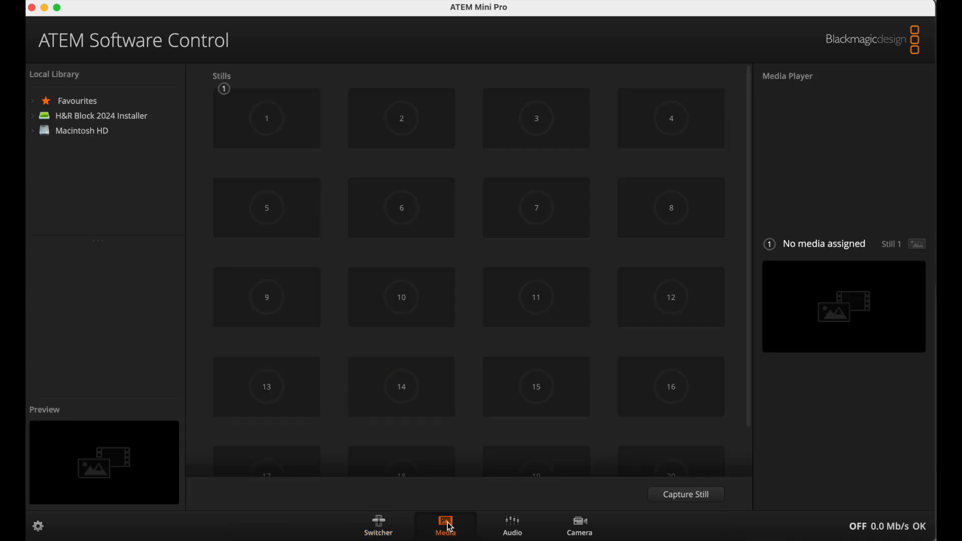
left_click(517, 529)
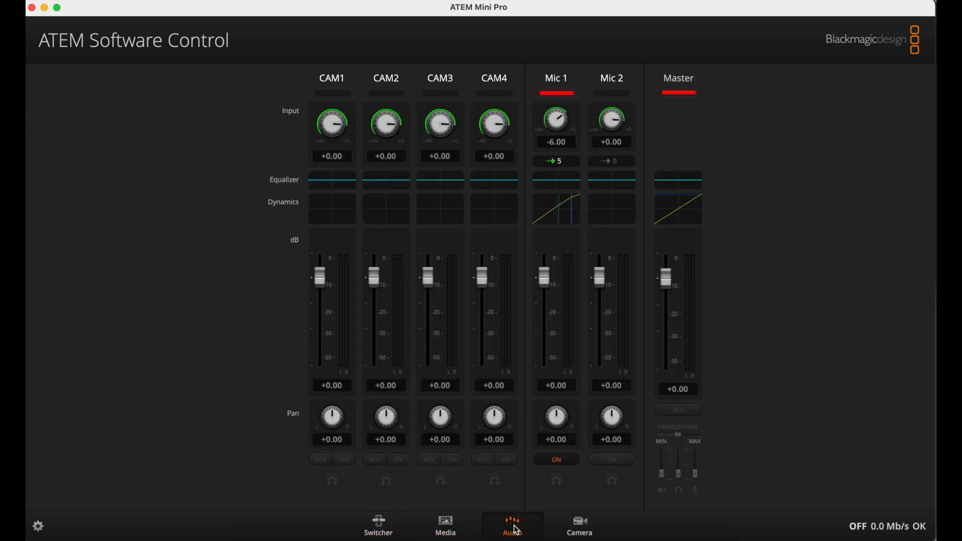
Look over the Camera page's controls for the four cameras and return to the Media page
left_click(582, 528)
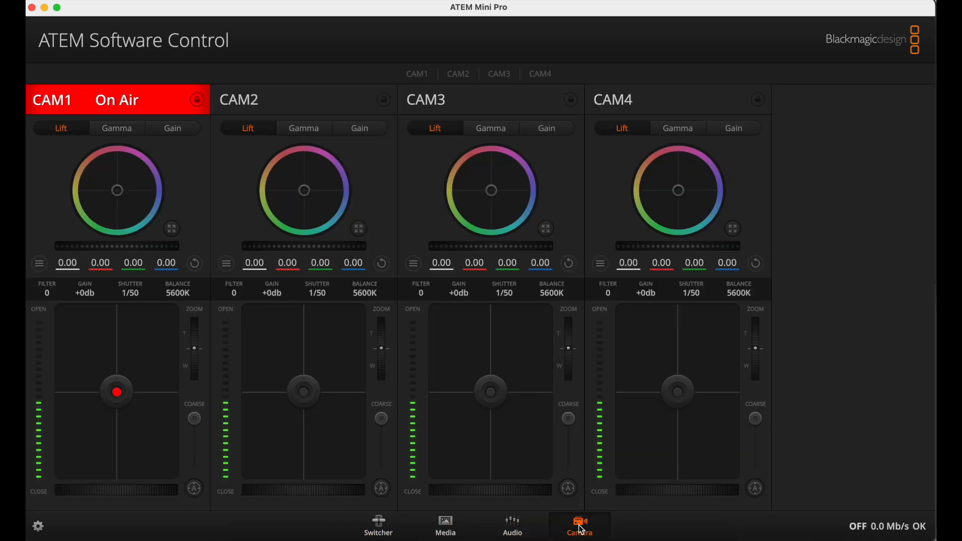
left_click(519, 530)
left_click(451, 528)
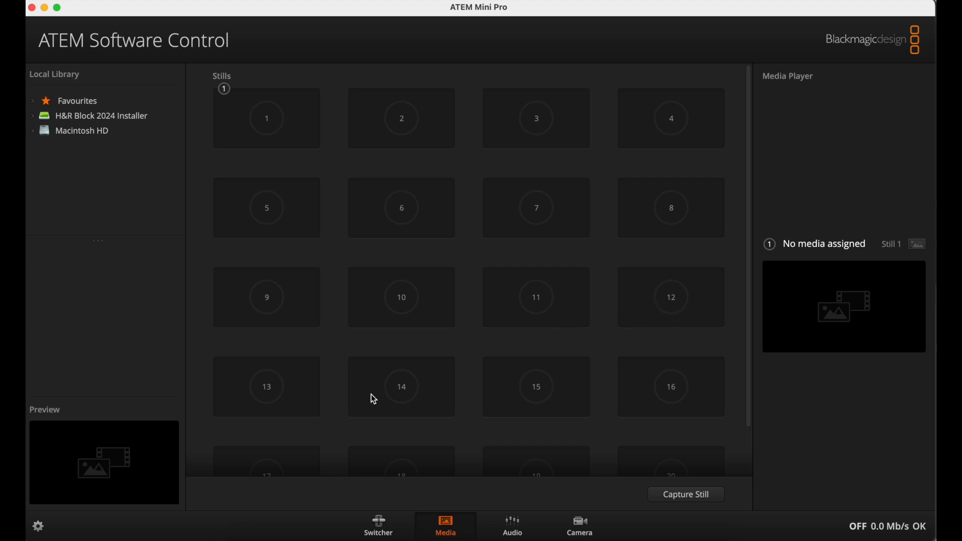
Switch to Finder, show the Downloads folder, and shrink its window so the ATEM still slots beneath are reachable
left_click(237, 538)
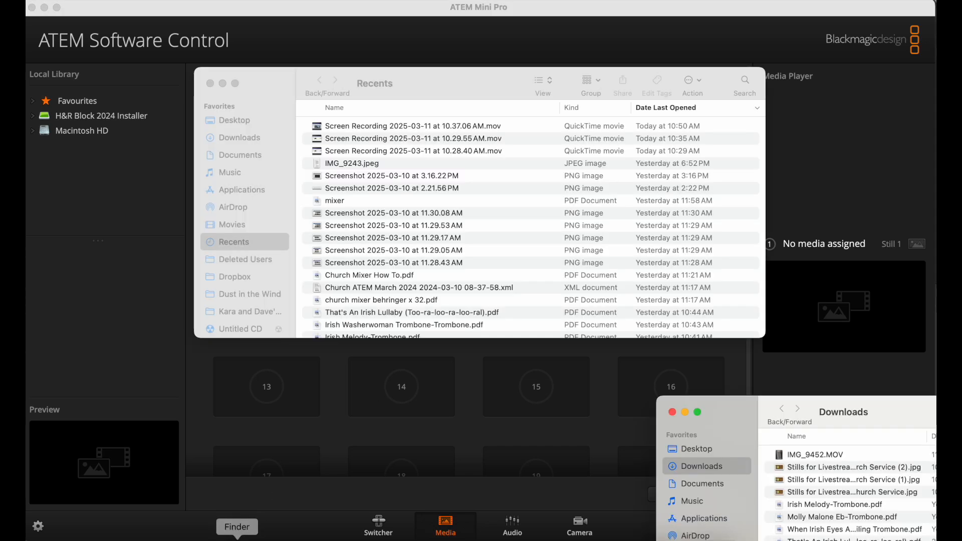
left_click(456, 86)
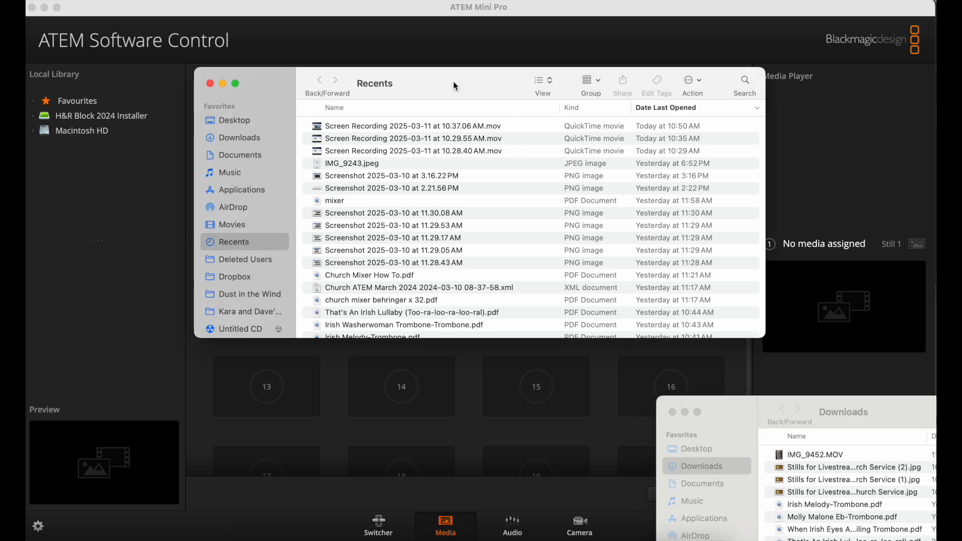
left_click(247, 139)
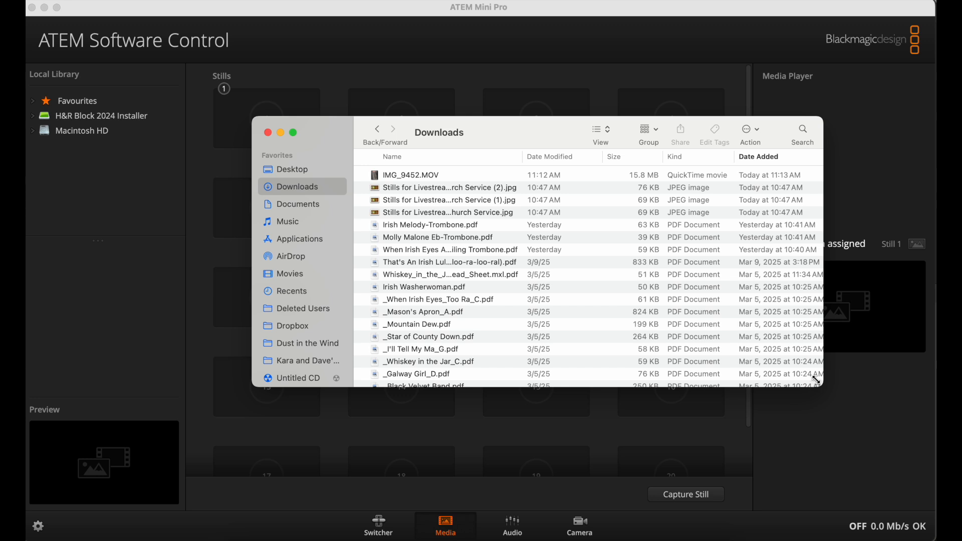
left_click_drag(812, 384, 711, 272)
left_click_drag(705, 225, 681, 225)
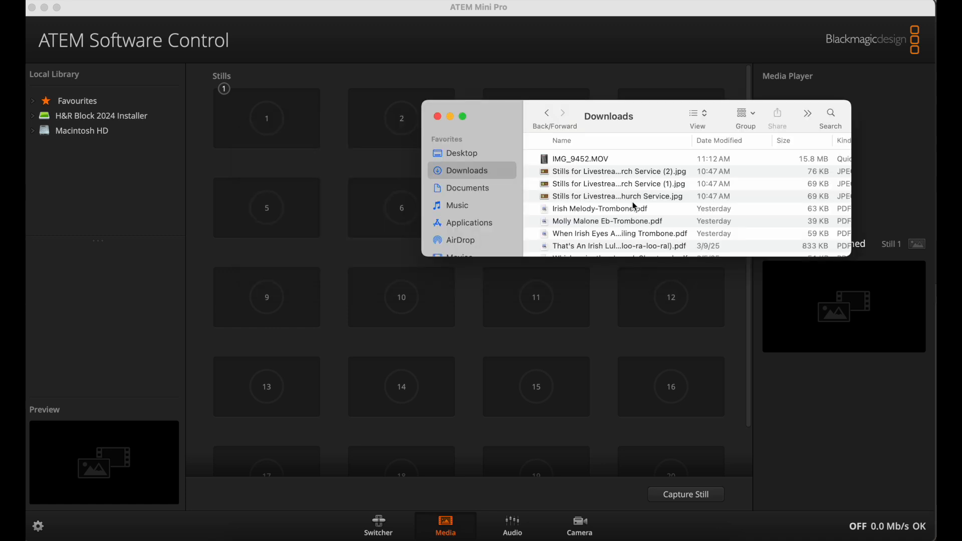
Load Stills for Livestream Church Service.jpg into still slot 12, copy (1) into slot 11 and copy (2) into slot 16, and return to ATEM Software Control
left_click_drag(637, 198, 672, 293)
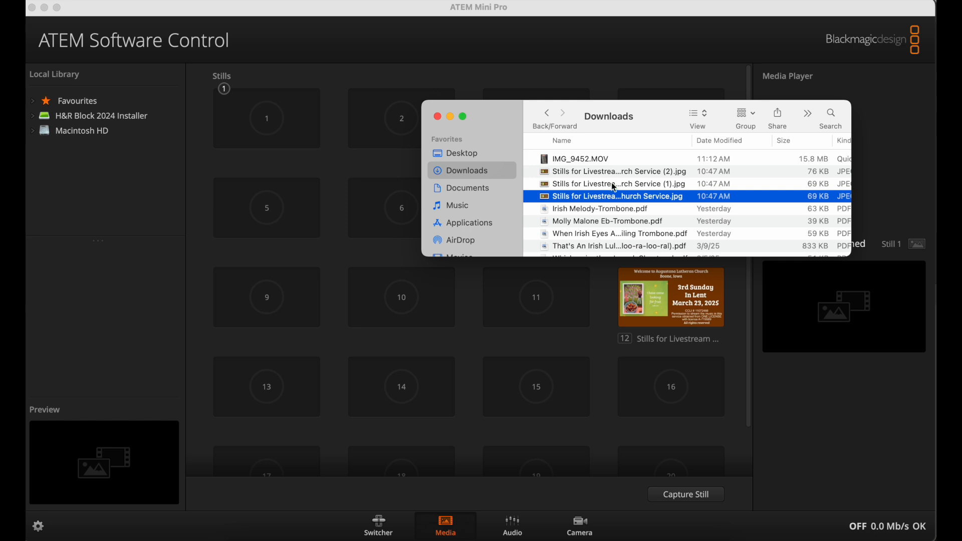
left_click_drag(616, 187, 550, 300)
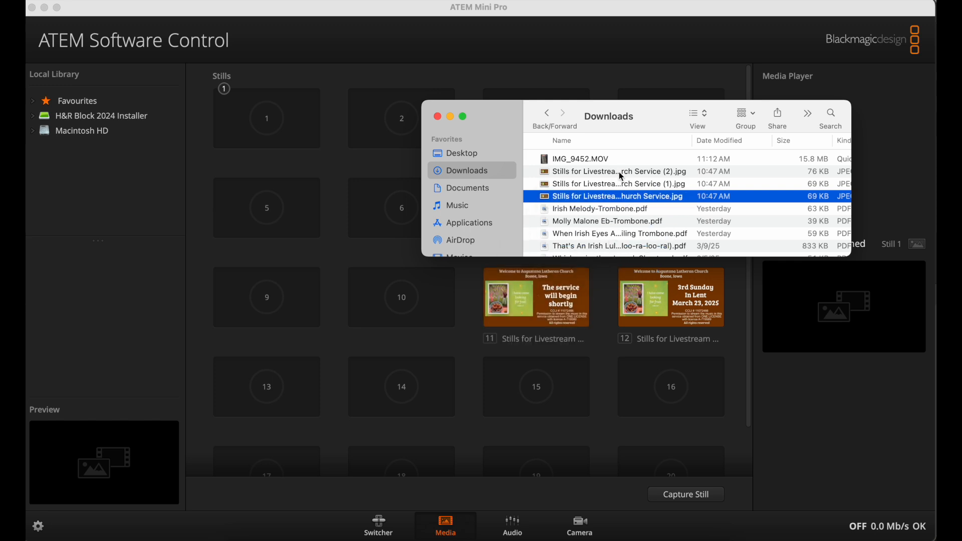
left_click_drag(619, 173, 667, 380)
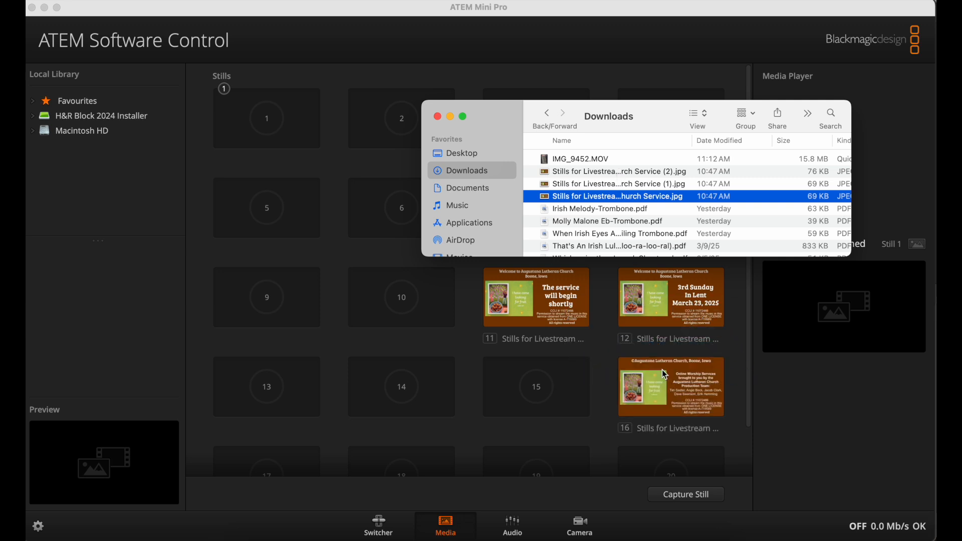
left_click(651, 384)
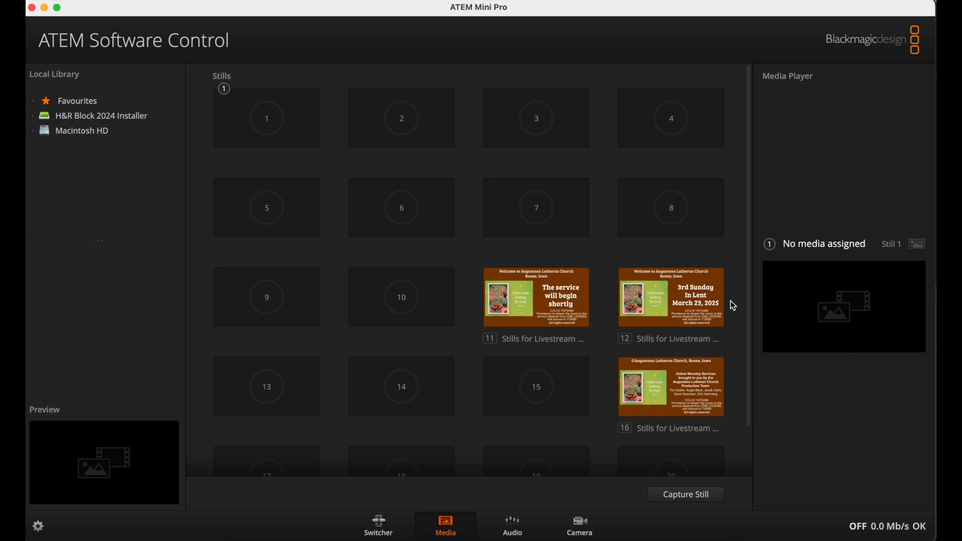
Assign the stills from slots 12, 11 and 16, and slot 12 again, to Media Player 1 in turn
left_click_drag(677, 302, 856, 332)
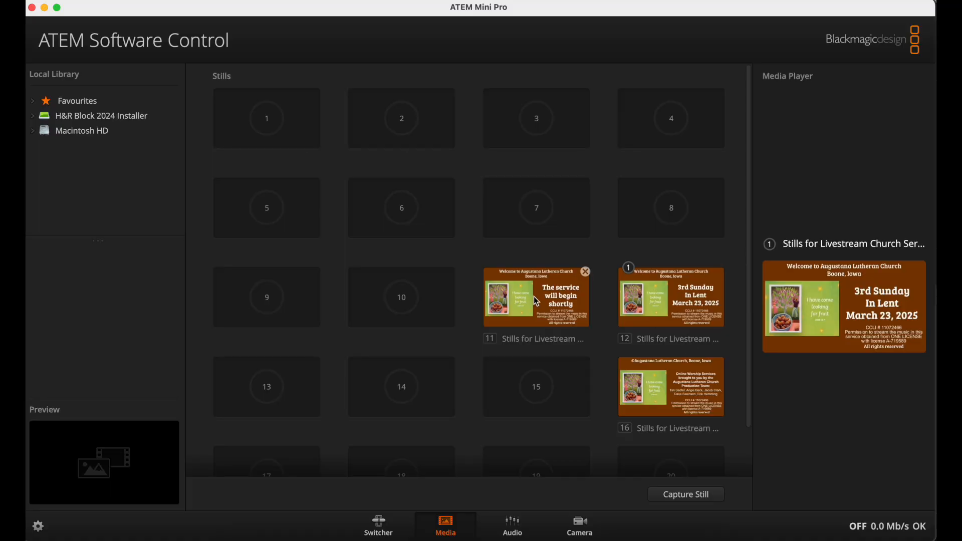
mouse_move(534, 296)
left_mouse_down()
mouse_move(780, 322)
mouse_move(812, 316)
left_mouse_up()
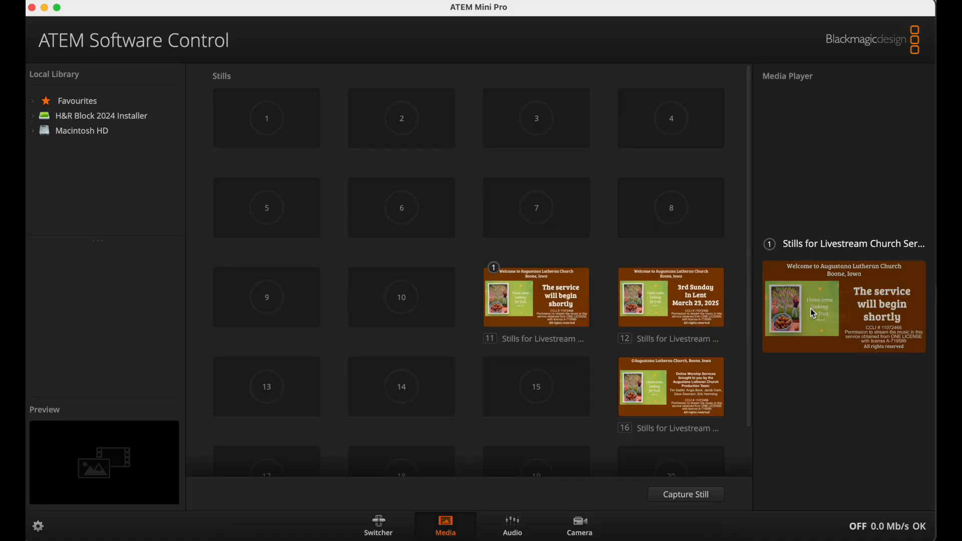
left_click_drag(672, 397, 855, 325)
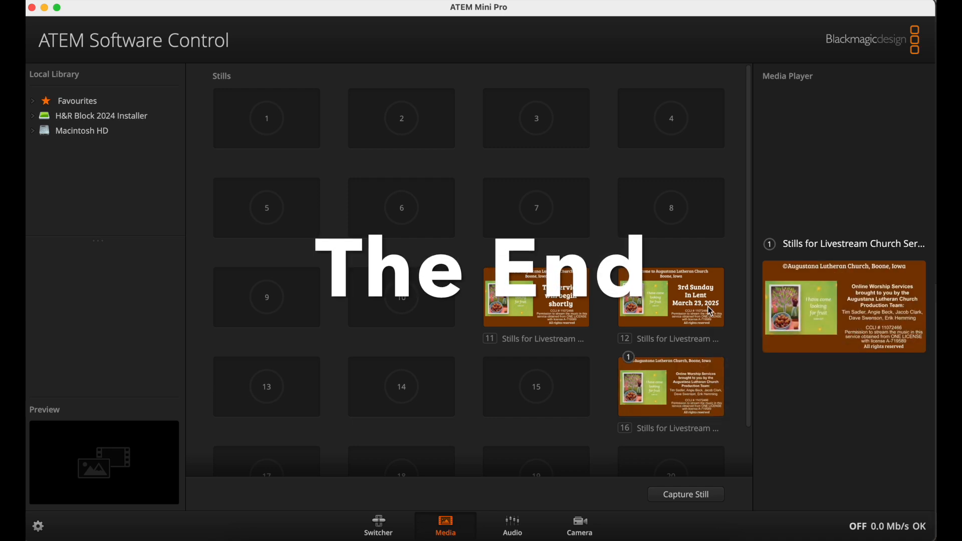
left_click_drag(688, 301, 833, 320)
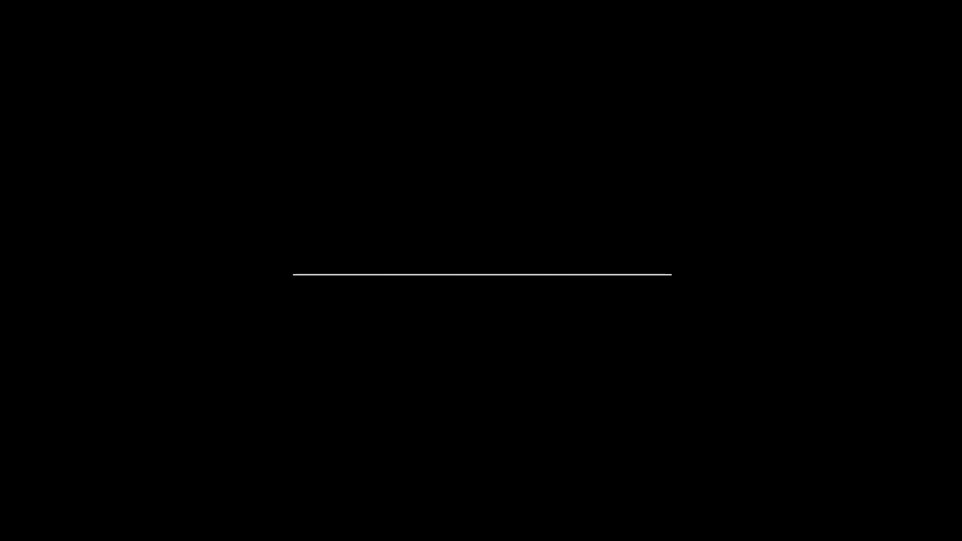